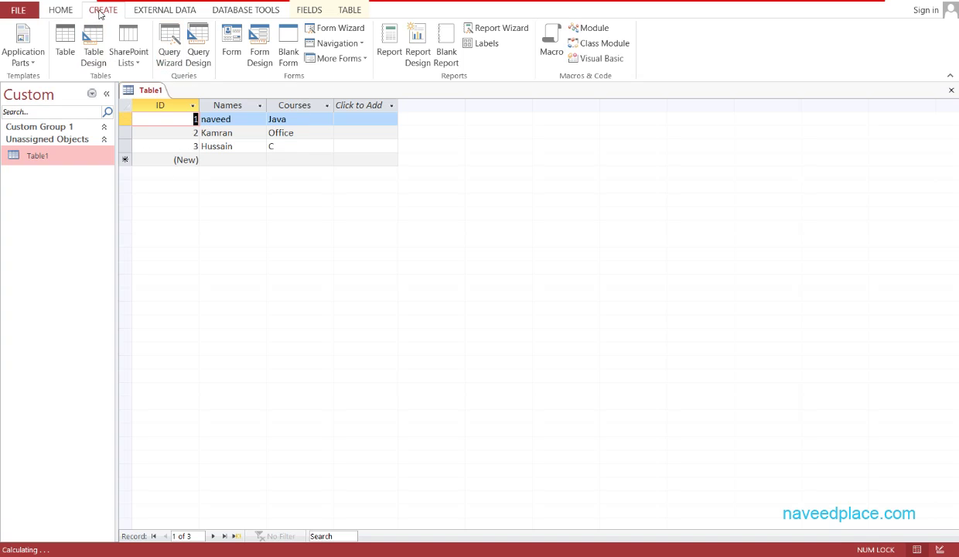
Create a simple select query named Table1 Query with the Query Wizard, including all fields of Table1.
{"action": "left_click", "coordinate": [169, 47]}
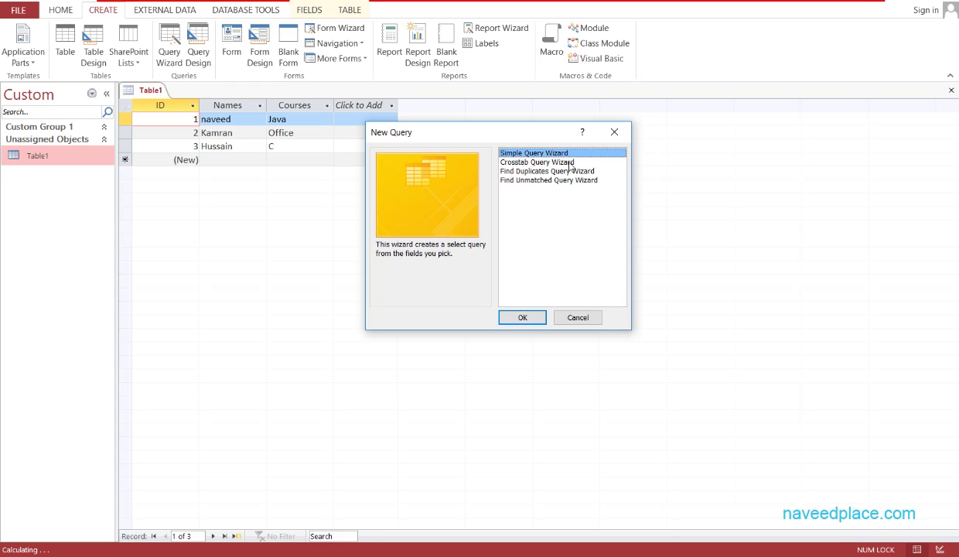
{"action": "left_click", "coordinate": [508, 319]}
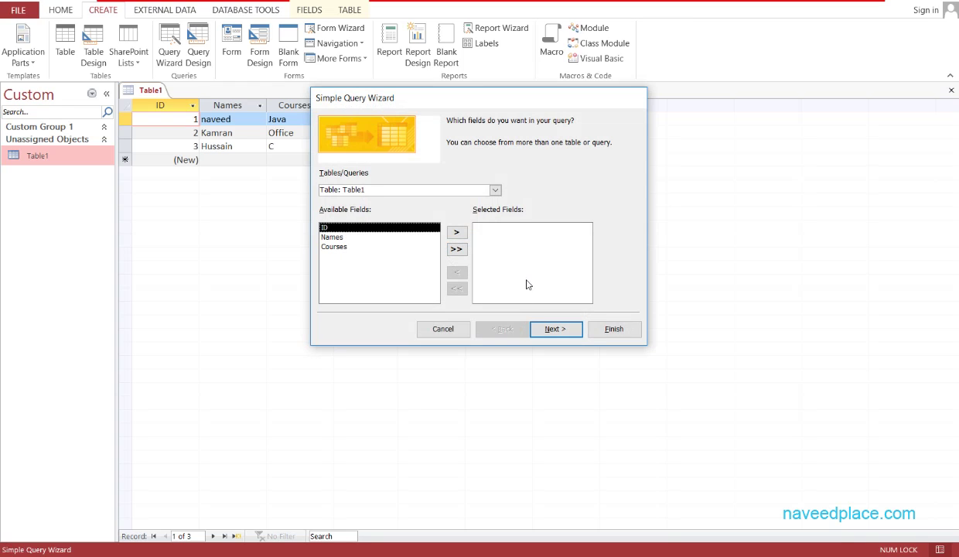
{"action": "left_click_drag", "start_coordinate": [367, 100], "coordinate": [513, 101]}
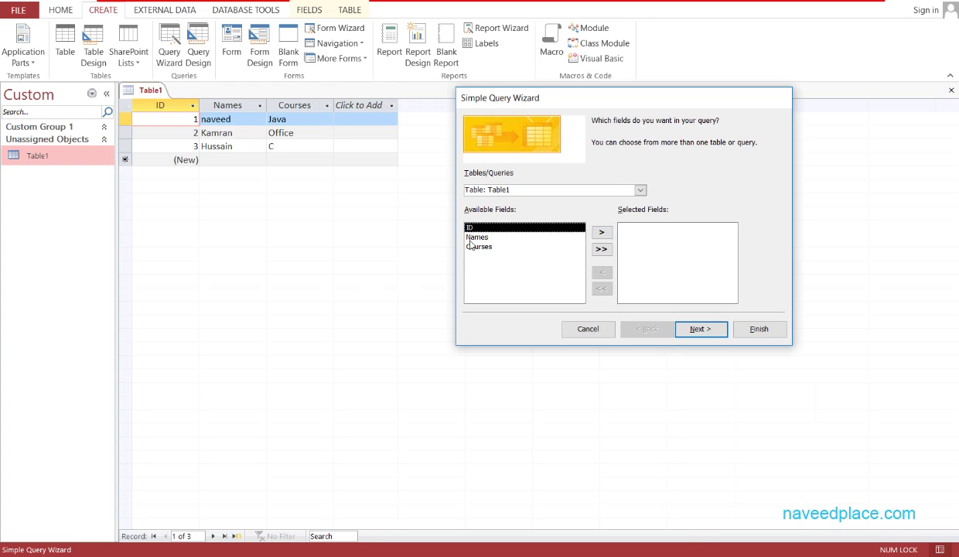
{"action": "left_click", "coordinate": [600, 249]}
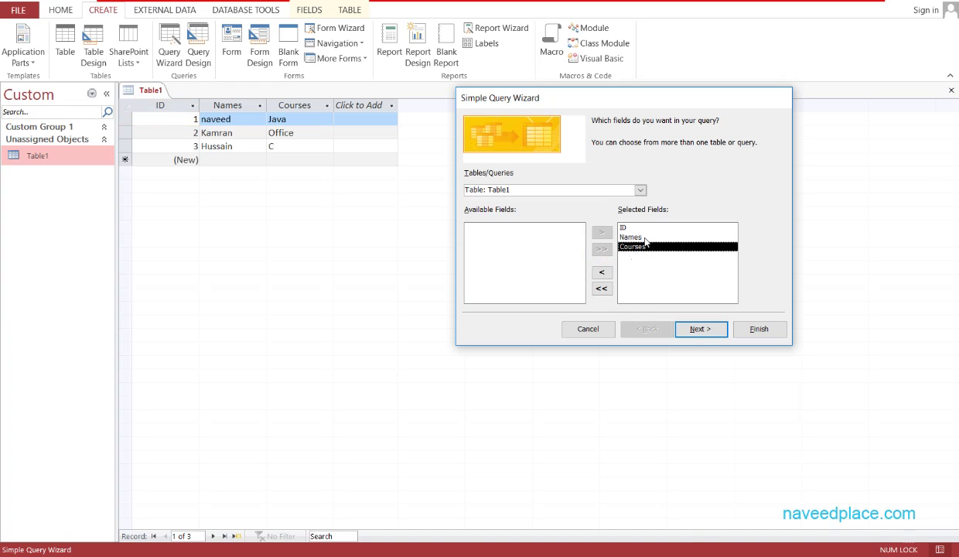
{"action": "left_click", "coordinate": [700, 330]}
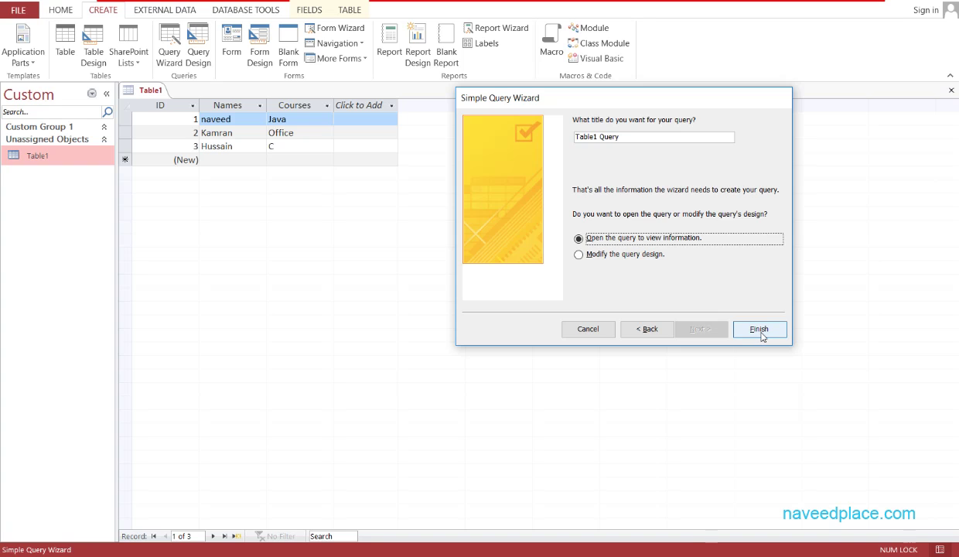
{"action": "left_click", "coordinate": [759, 334]}
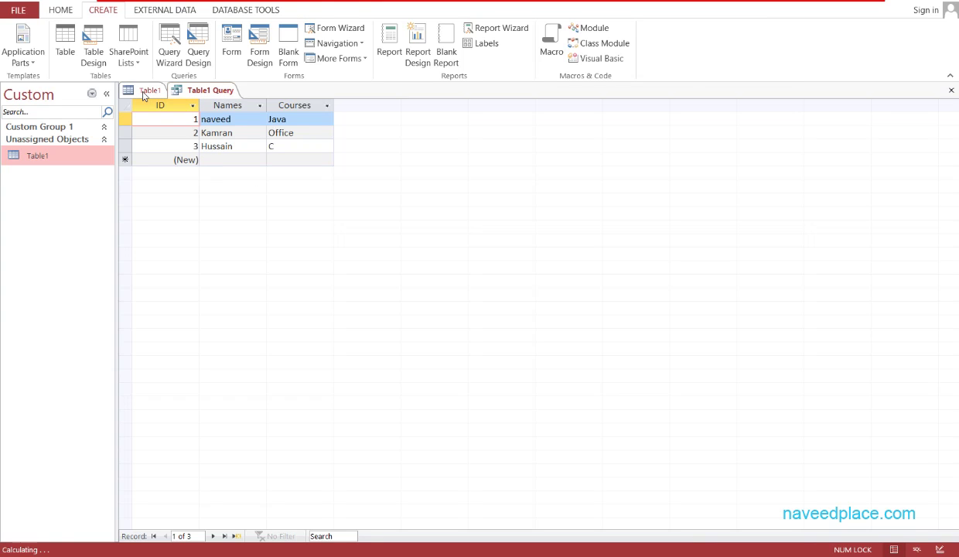
Compare the records and columns of Table1 with those of Table1 Query.
{"action": "left_click", "coordinate": [144, 91]}
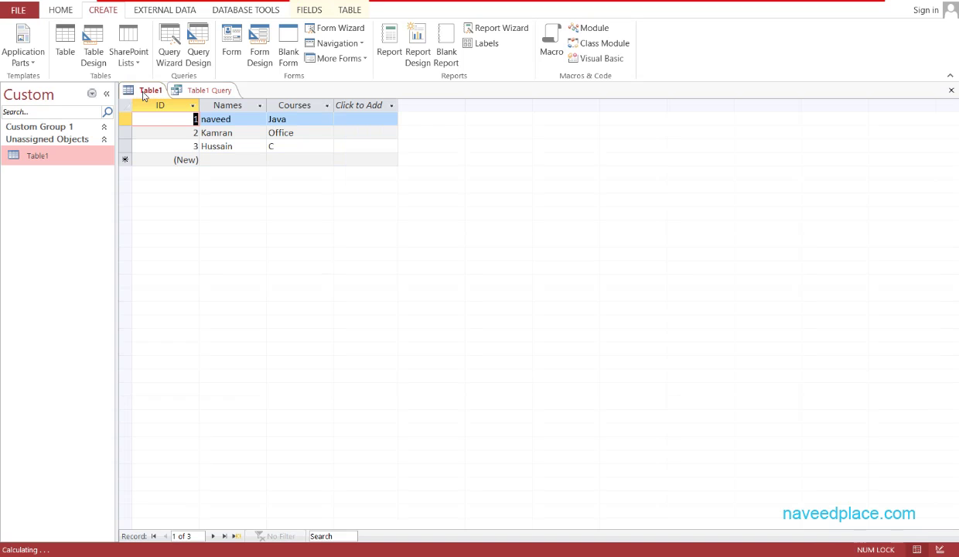
{"action": "left_click", "coordinate": [208, 89]}
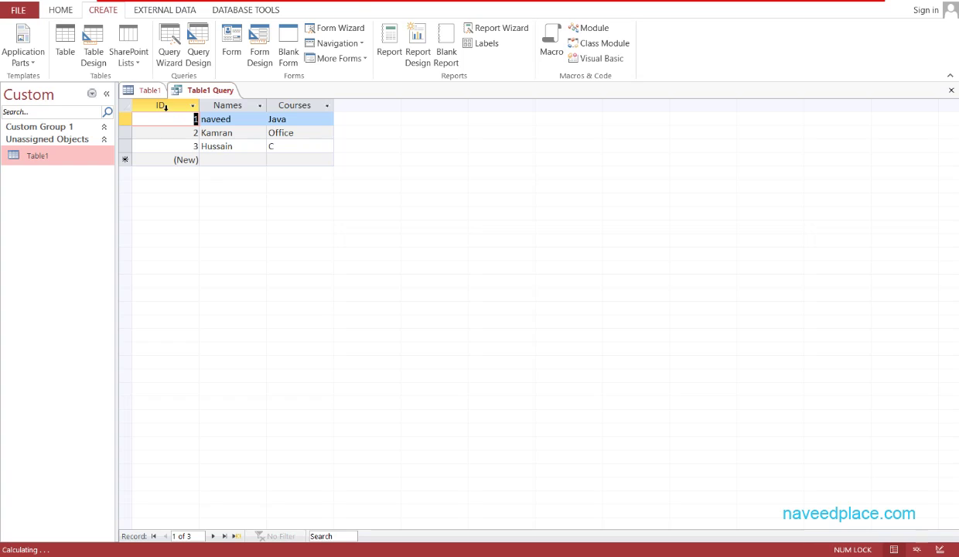
{"action": "left_click", "coordinate": [133, 90]}
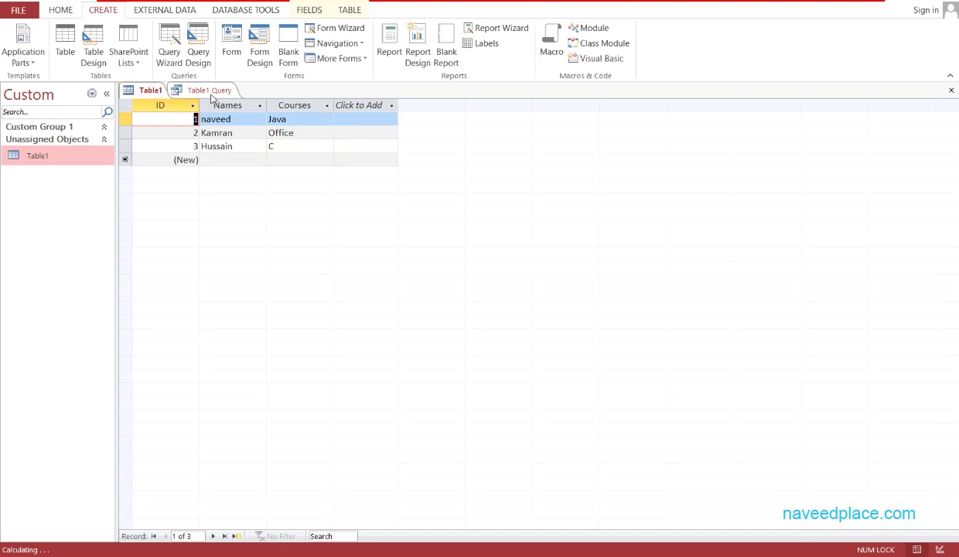
{"action": "left_click", "coordinate": [211, 93]}
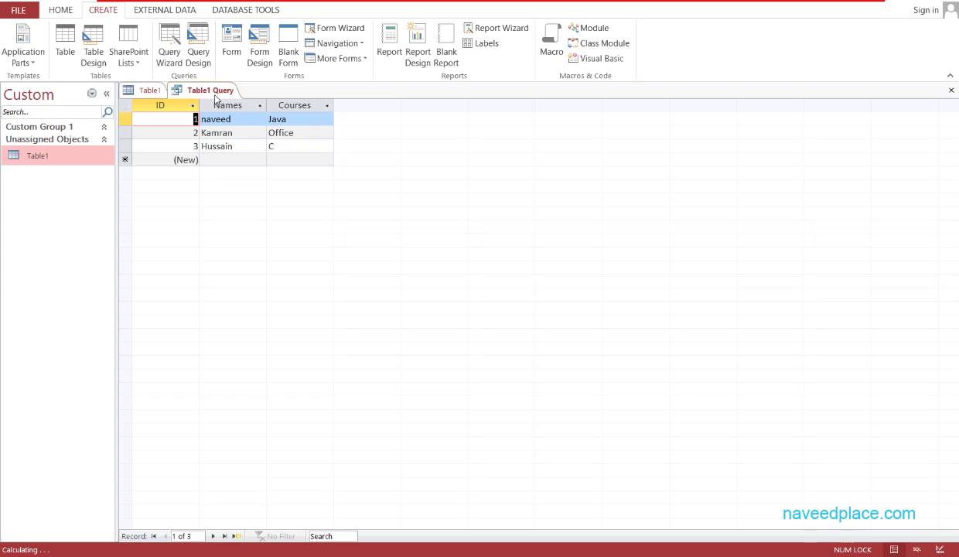
{"action": "left_click", "coordinate": [139, 93]}
{"action": "left_click", "coordinate": [201, 95]}
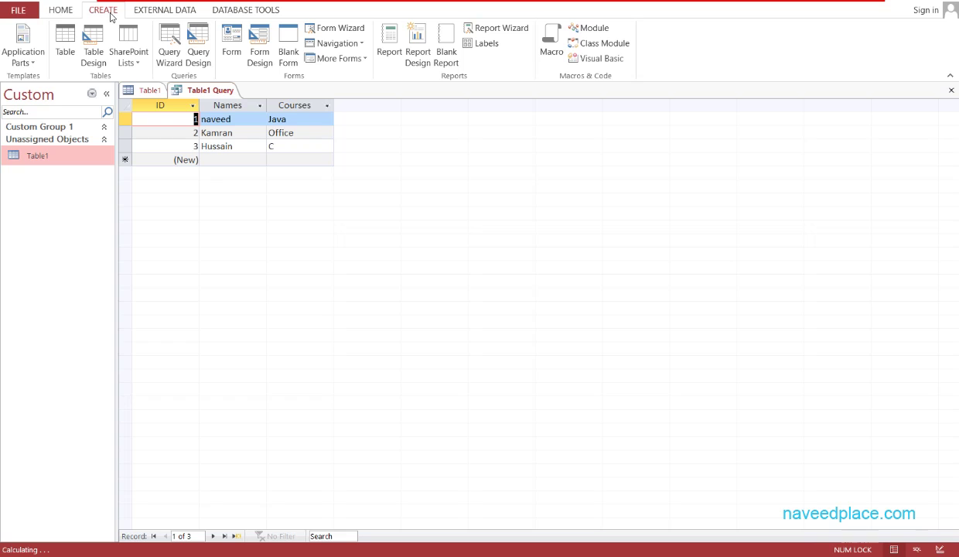
Start a new query in Design view, add Table1 to it, and enlarge the design grid area.
{"action": "left_click", "coordinate": [198, 55]}
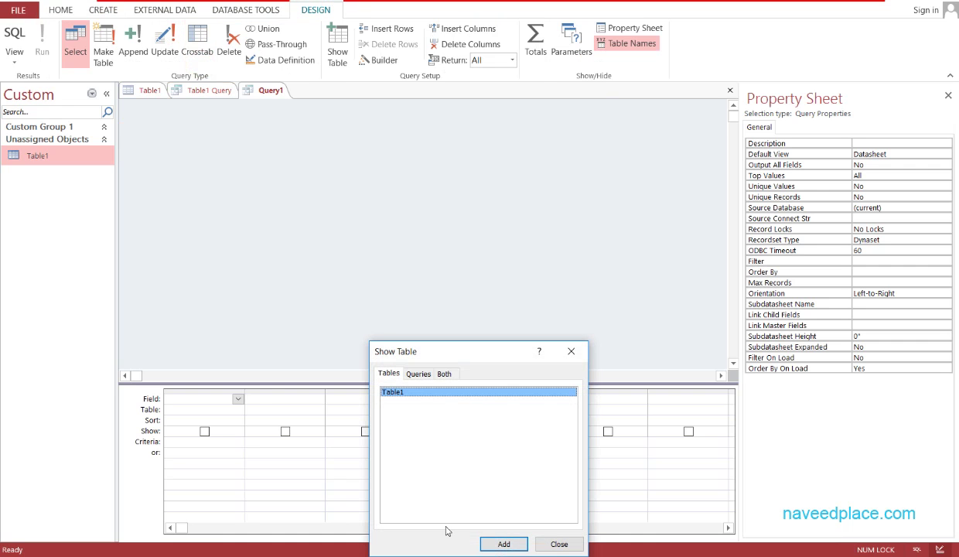
{"action": "left_click_drag", "start_coordinate": [433, 351], "coordinate": [364, 191]}
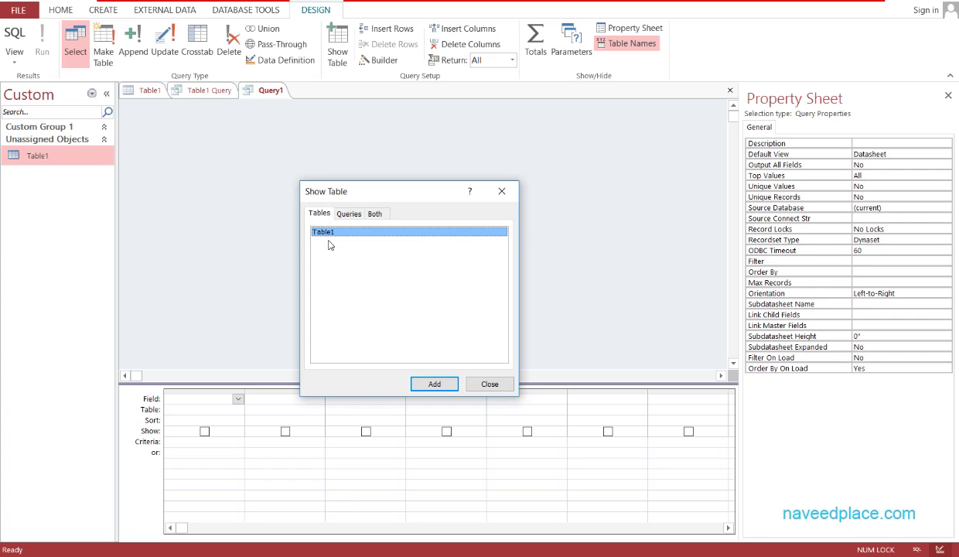
{"action": "left_click", "coordinate": [430, 382]}
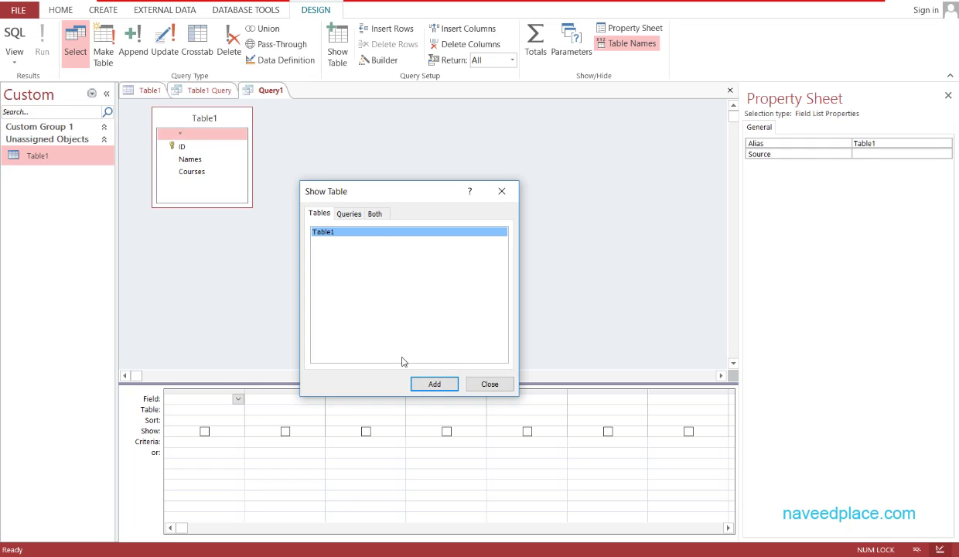
{"action": "left_click", "coordinate": [480, 390]}
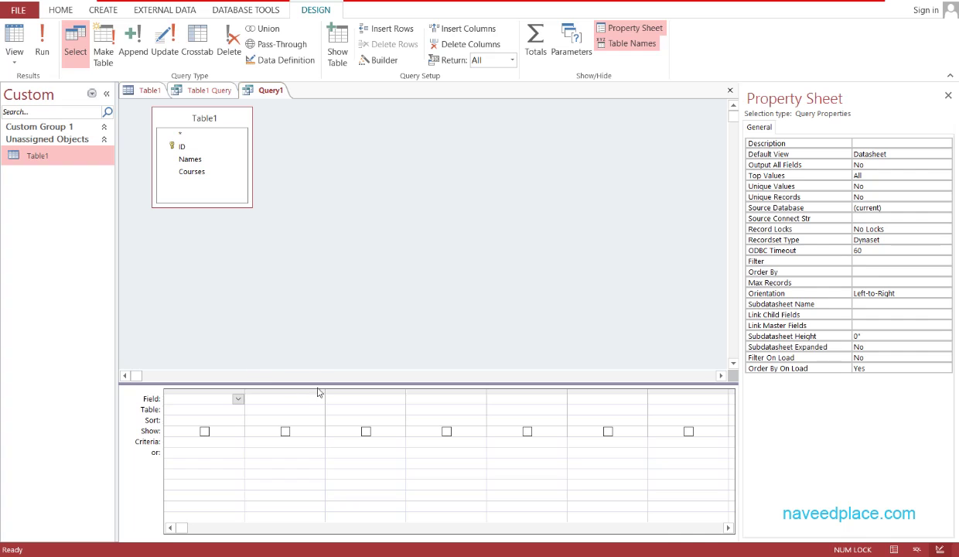
{"action": "left_click_drag", "start_coordinate": [320, 384], "coordinate": [309, 252]}
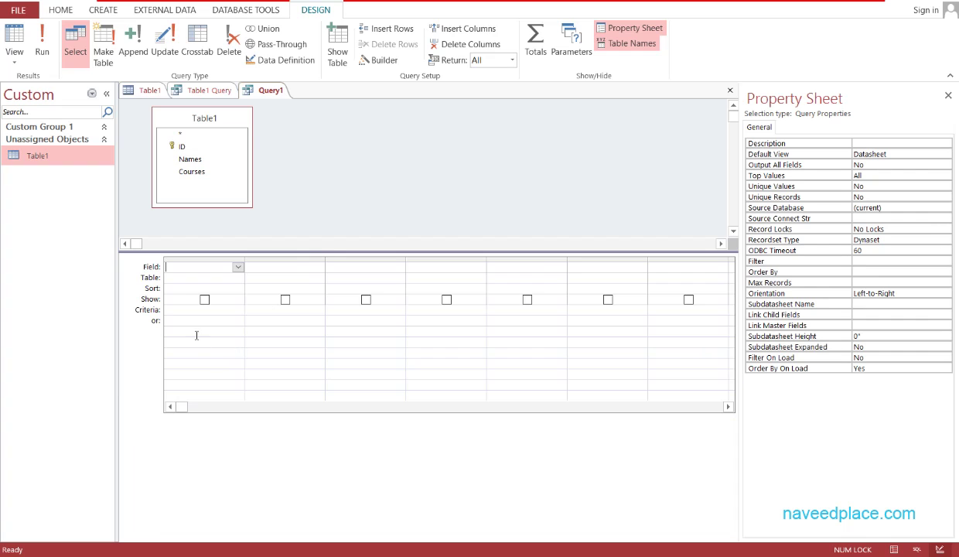
Set the first column of the query design grid to the ID field of Table1.
{"action": "left_click", "coordinate": [195, 282]}
{"action": "left_click", "coordinate": [189, 267]}
{"action": "left_click", "coordinate": [189, 277]}
{"action": "left_click", "coordinate": [238, 277]}
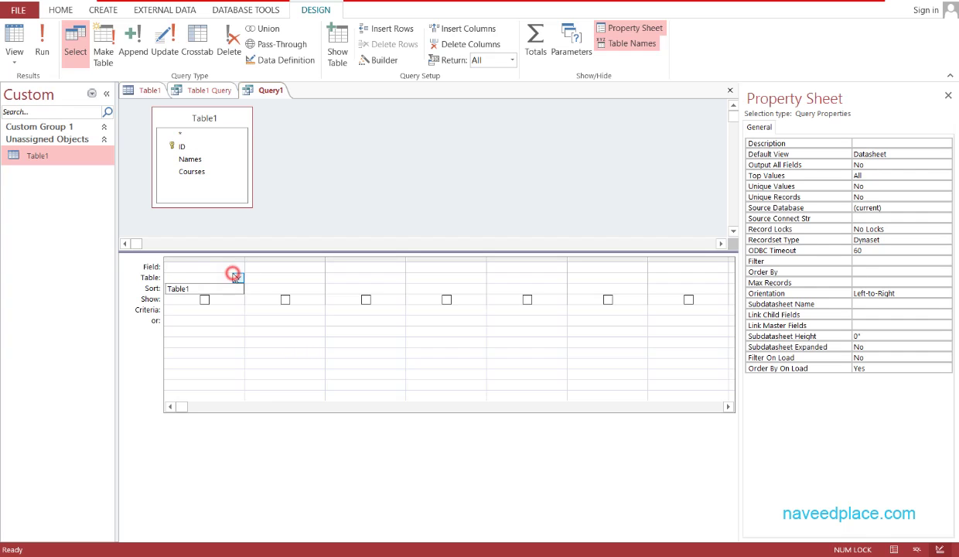
{"action": "left_click", "coordinate": [182, 288]}
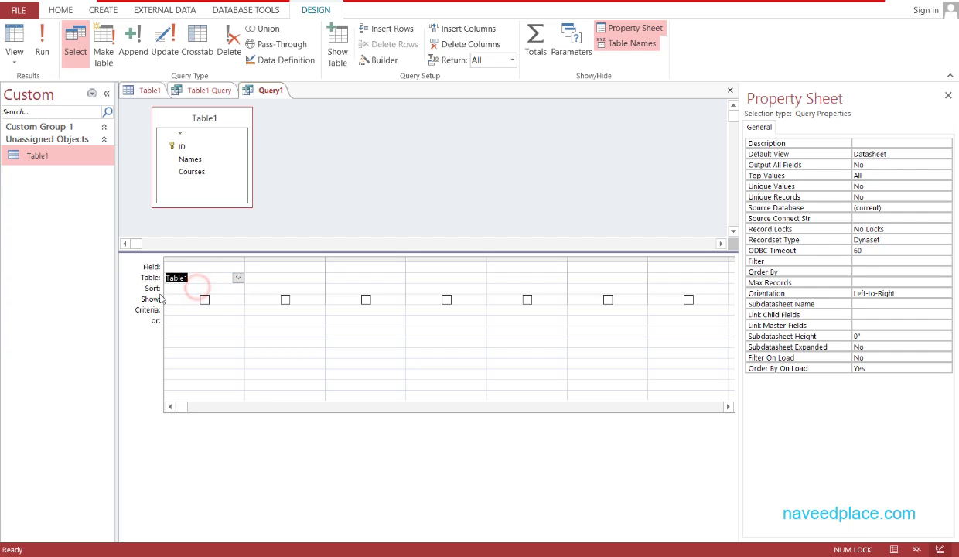
{"action": "left_click", "coordinate": [201, 267]}
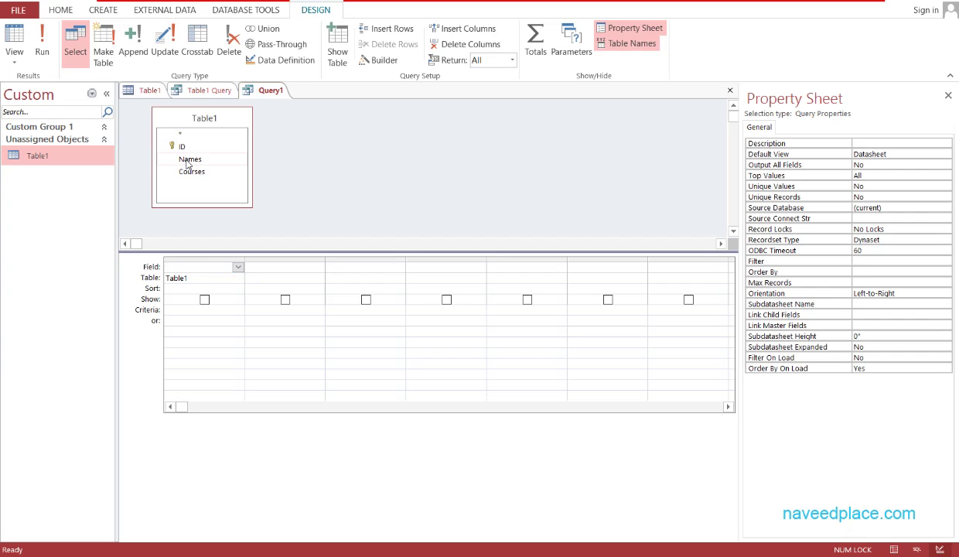
{"action": "left_click", "coordinate": [199, 90]}
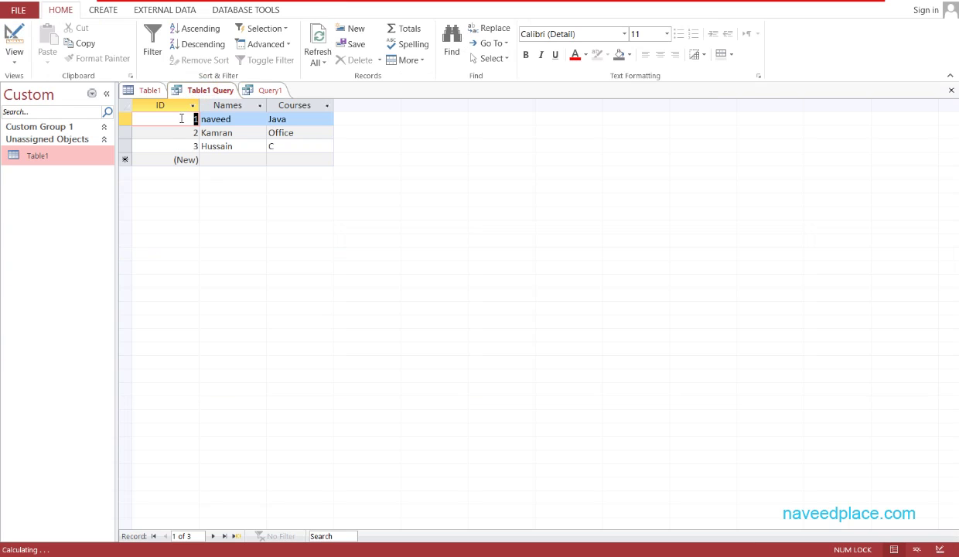
{"action": "left_click", "coordinate": [255, 89]}
{"action": "left_click", "coordinate": [237, 267]}
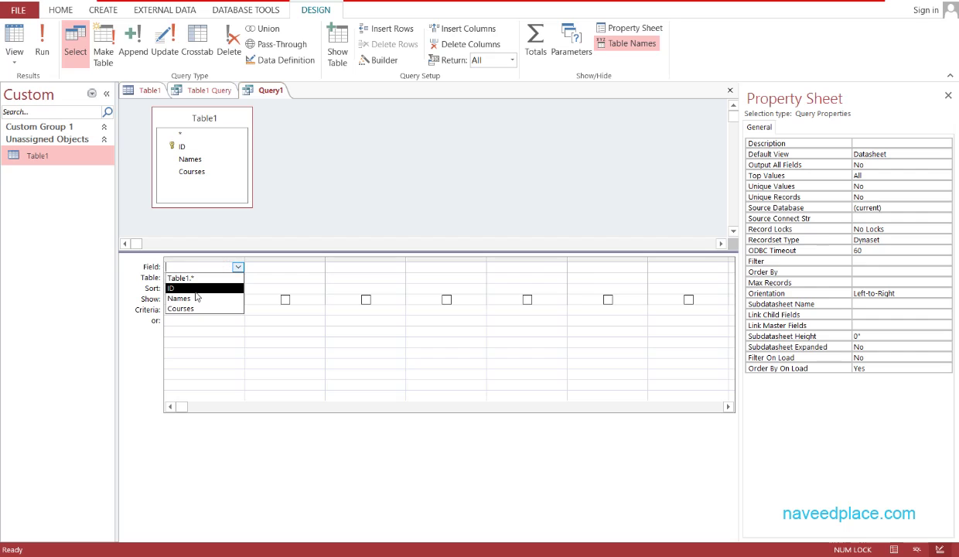
{"action": "left_click", "coordinate": [195, 291]}
Sort the query's ID column in descending order.
{"action": "left_click", "coordinate": [193, 289]}
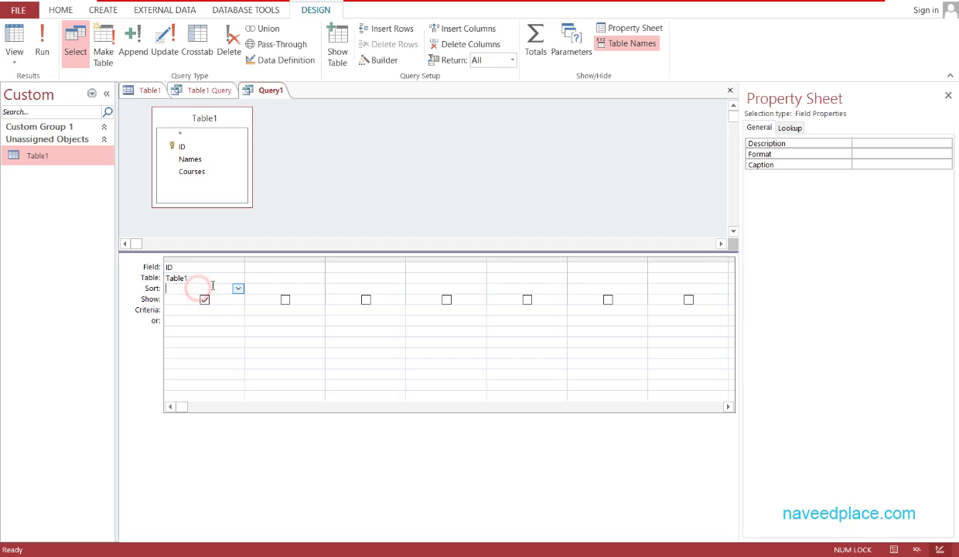
{"action": "left_click", "coordinate": [238, 289]}
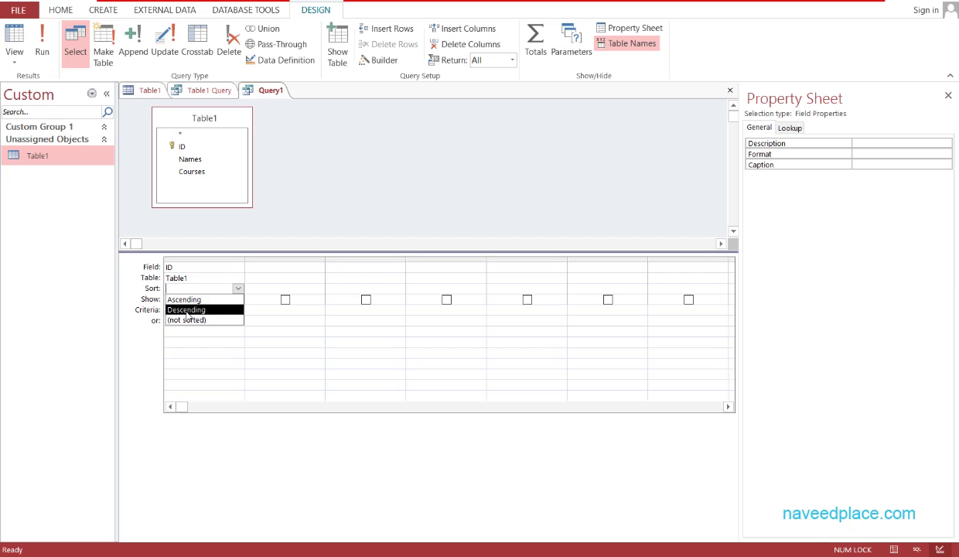
{"action": "left_click", "coordinate": [186, 310]}
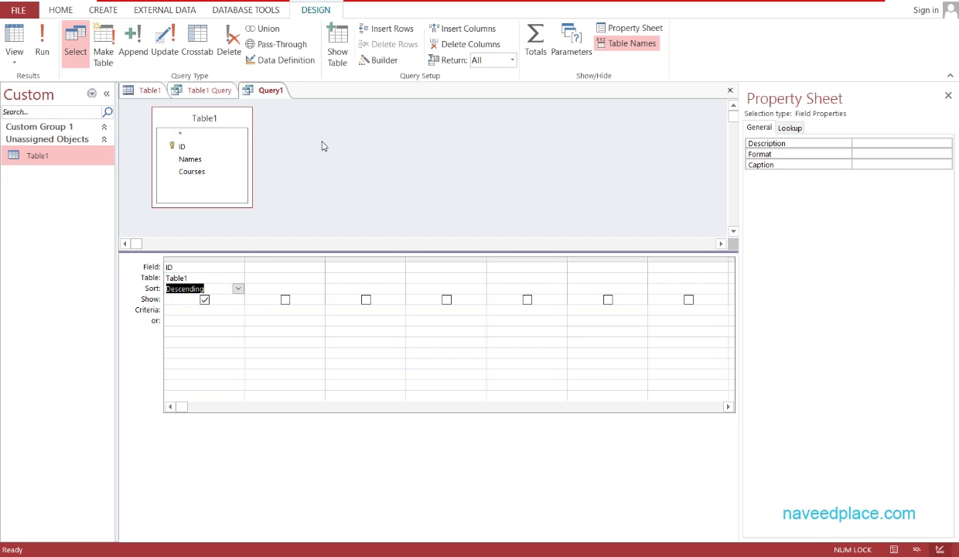
Save the new query under the name Des.
{"action": "key", "text": "ctrl+s"}
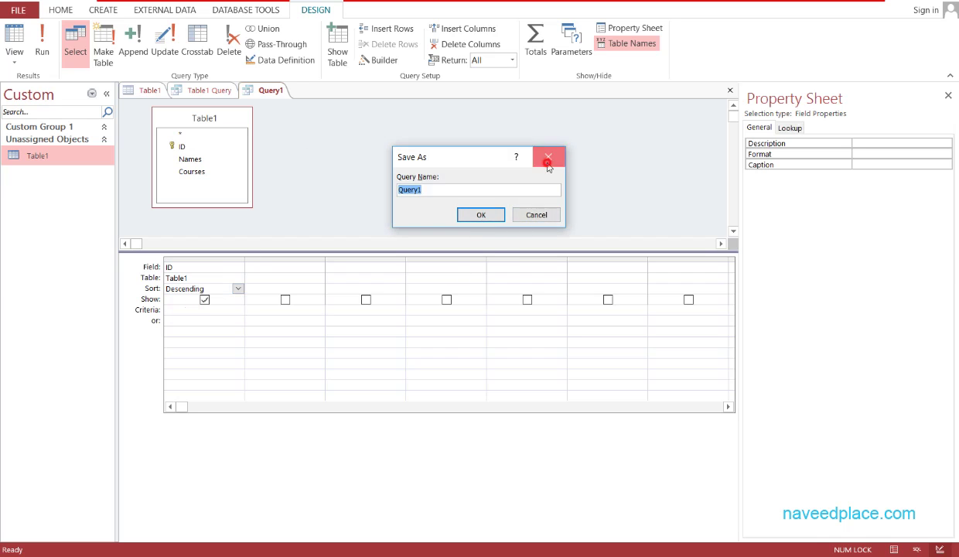
{"action": "left_click", "coordinate": [546, 157]}
{"action": "right_click", "coordinate": [267, 89]}
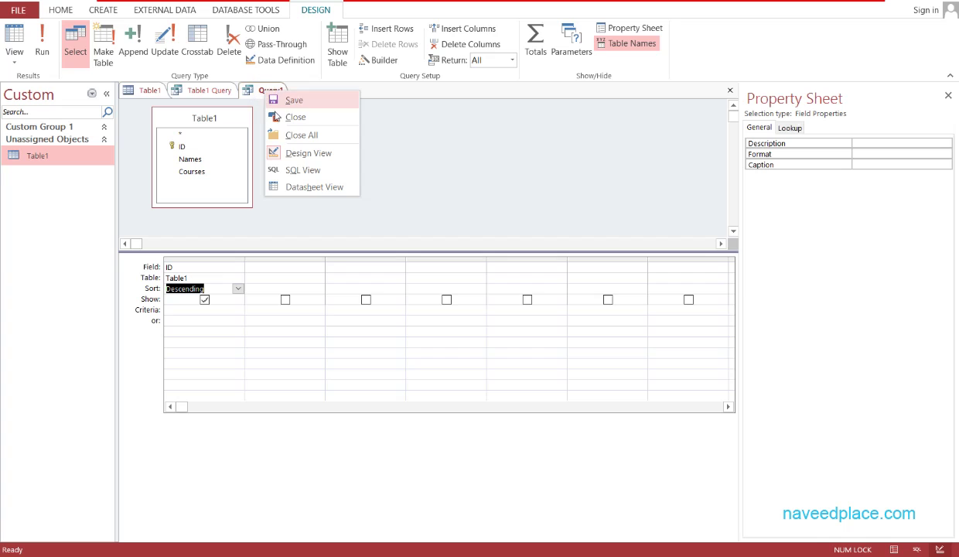
{"action": "left_click", "coordinate": [292, 100]}
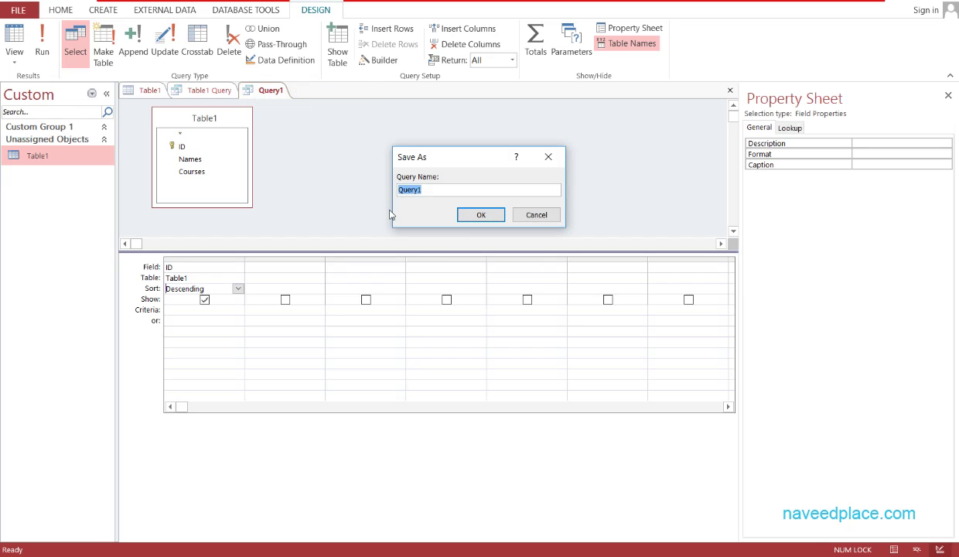
{"action": "key", "text": "BackSpace"}
{"action": "type", "text": "Des"}
{"action": "left_click", "coordinate": [483, 215]}
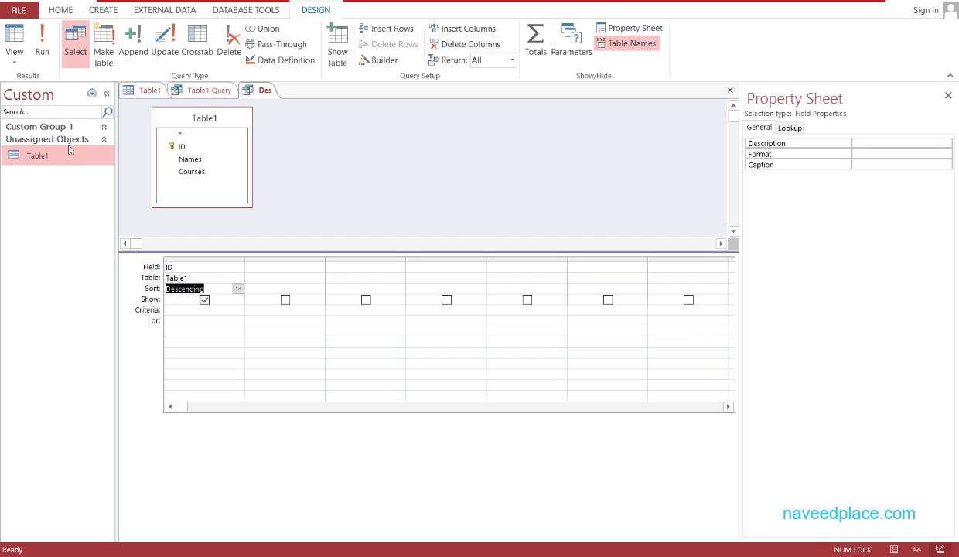
Refresh the list of database objects so it includes the saved queries, and select the Des query.
{"action": "left_click", "coordinate": [91, 93]}
{"action": "left_click", "coordinate": [55, 145]}
{"action": "left_click", "coordinate": [91, 93]}
{"action": "left_click", "coordinate": [28, 127]}
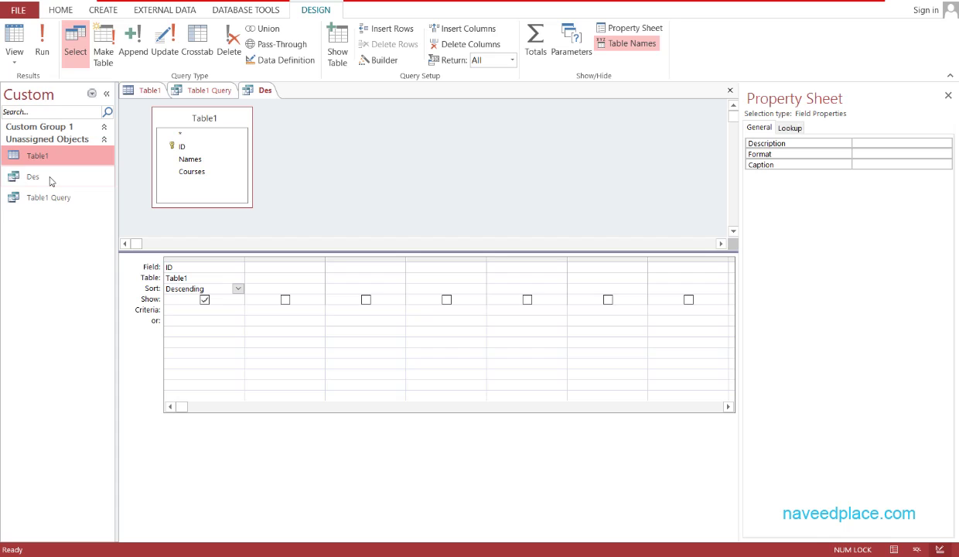
{"action": "left_click", "coordinate": [35, 176]}
{"action": "left_click", "coordinate": [39, 196]}
{"action": "left_click", "coordinate": [33, 178]}
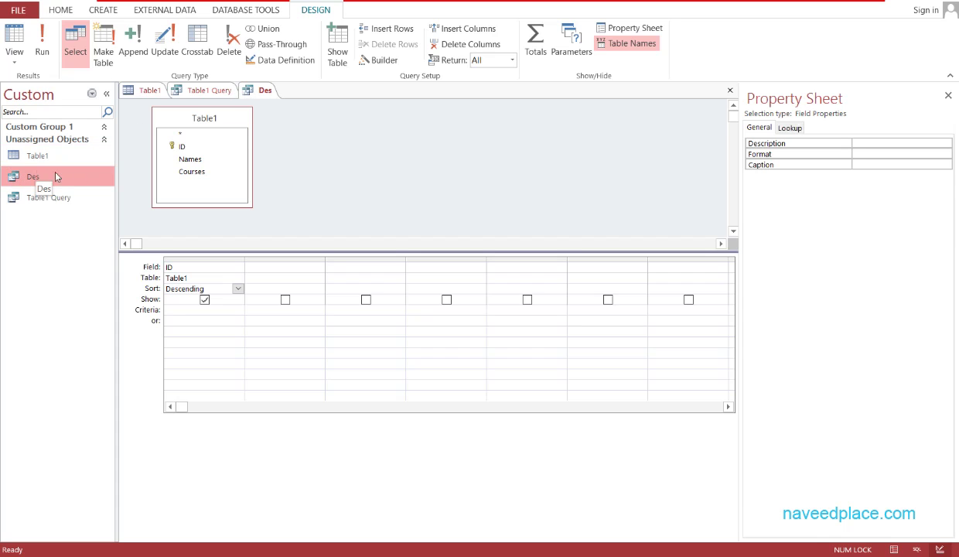
Close the open Des query, Table1 Query and Table1.
{"action": "right_click", "coordinate": [255, 91]}
{"action": "left_click", "coordinate": [267, 121]}
{"action": "right_click", "coordinate": [205, 92]}
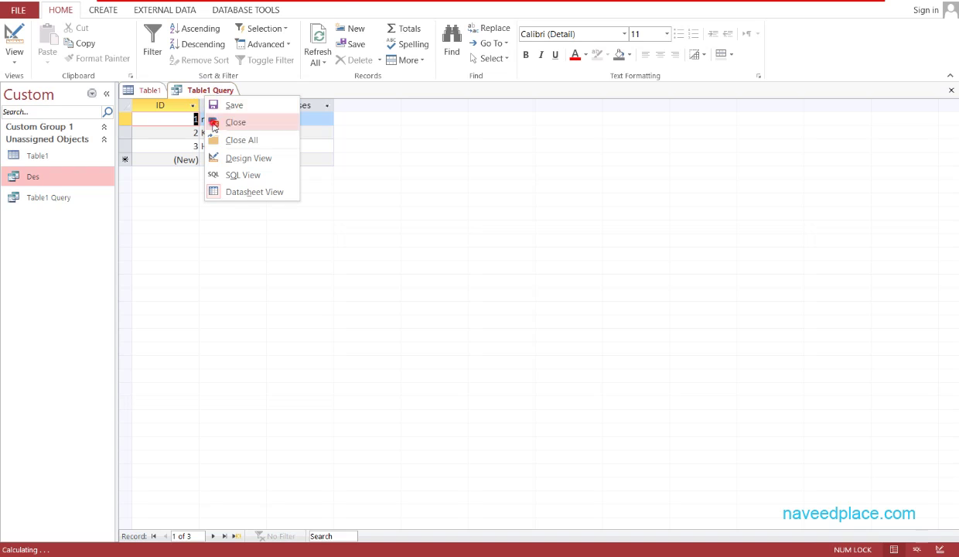
{"action": "left_click", "coordinate": [233, 122]}
{"action": "right_click", "coordinate": [147, 91]}
{"action": "left_click", "coordinate": [172, 116]}
Open the Des query's results and check the order of its ID values.
{"action": "left_click", "coordinate": [30, 193]}
{"action": "double_click", "coordinate": [54, 178]}
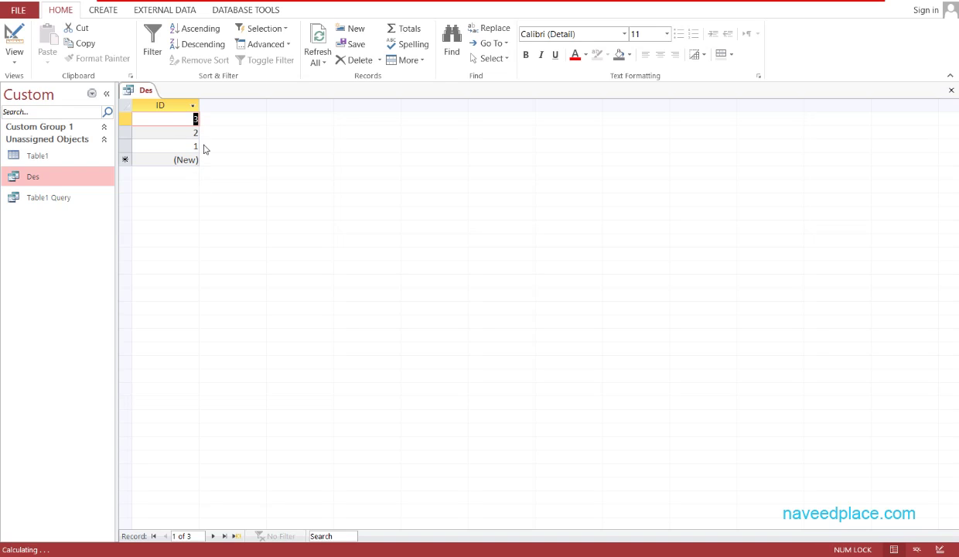
{"action": "left_click", "coordinate": [195, 148]}
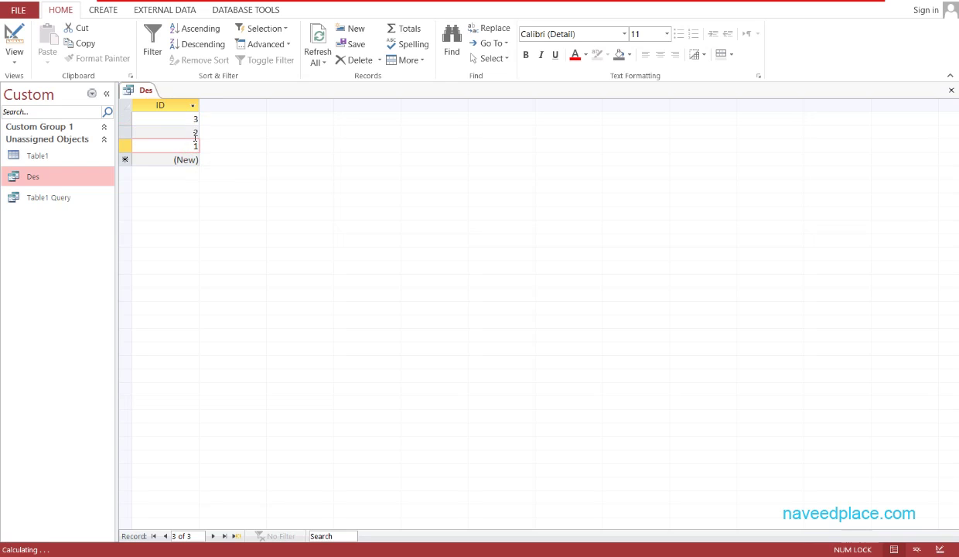
{"action": "left_click", "coordinate": [193, 118]}
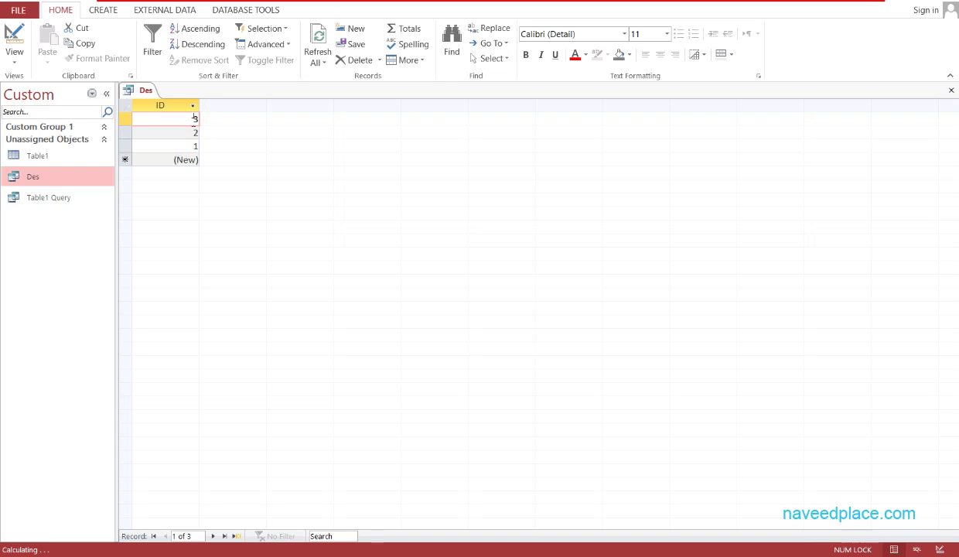
Open the Des query in design view and review the Descending sort and empty criteria of its ID field.
{"action": "left_click", "coordinate": [37, 155]}
{"action": "left_click", "coordinate": [53, 178]}
{"action": "right_click", "coordinate": [55, 179]}
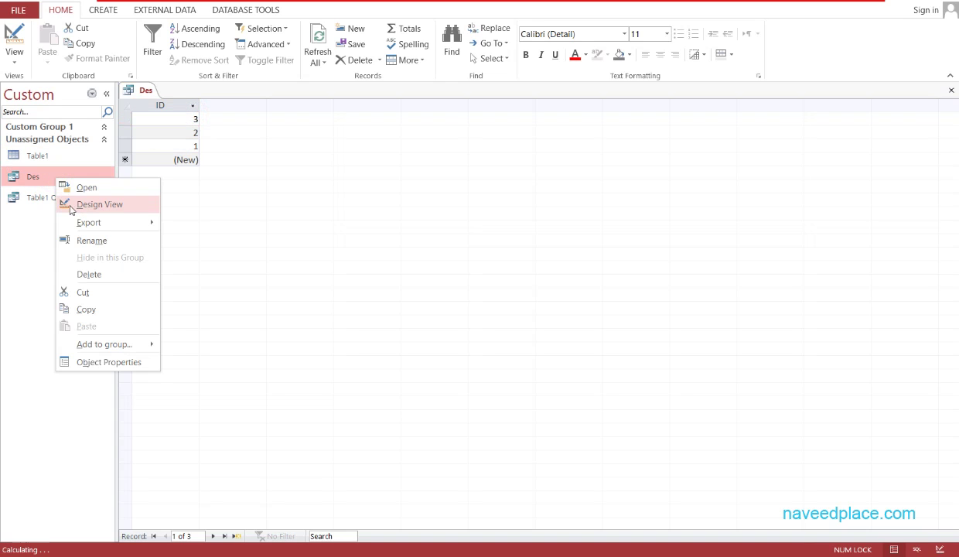
{"action": "left_click", "coordinate": [71, 204]}
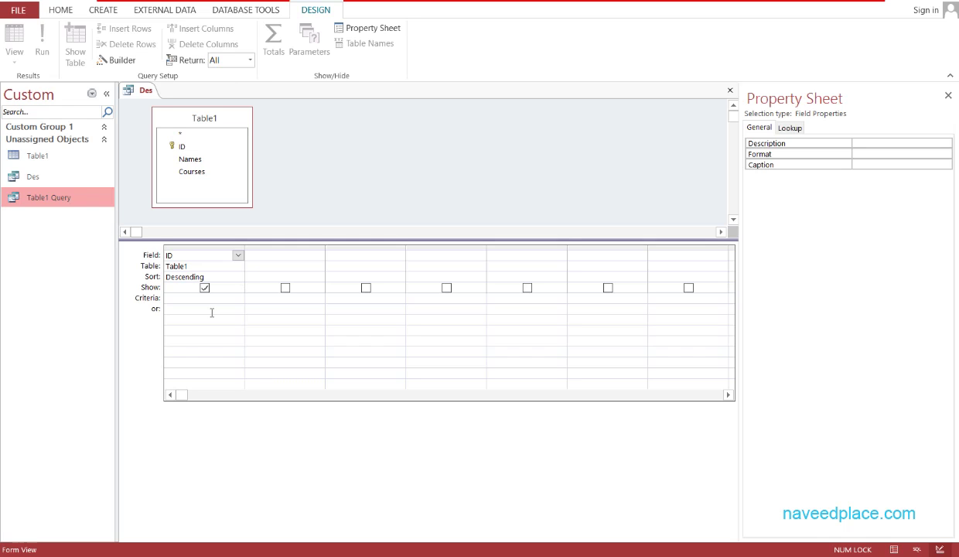
{"action": "left_click", "coordinate": [180, 298]}
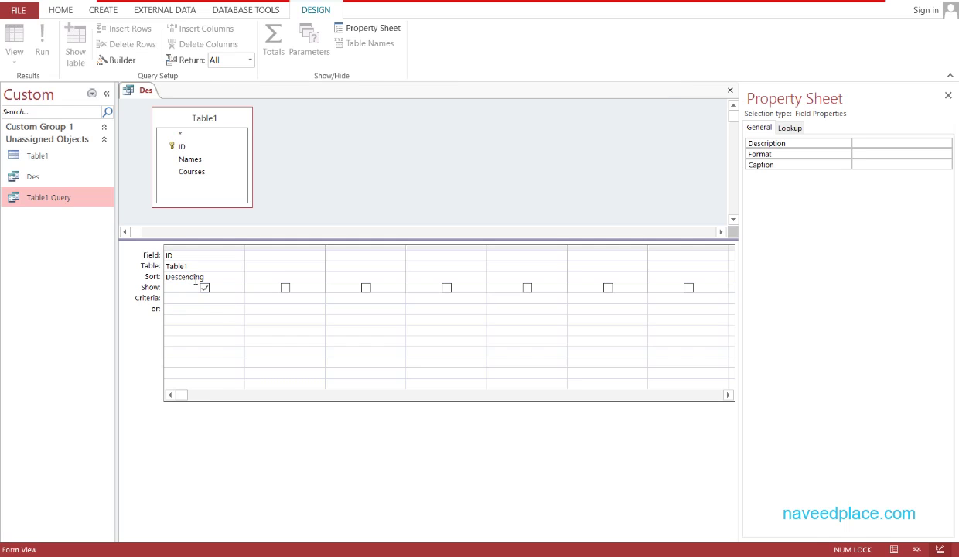
{"action": "left_click_drag", "start_coordinate": [205, 276], "coordinate": [120, 256]}
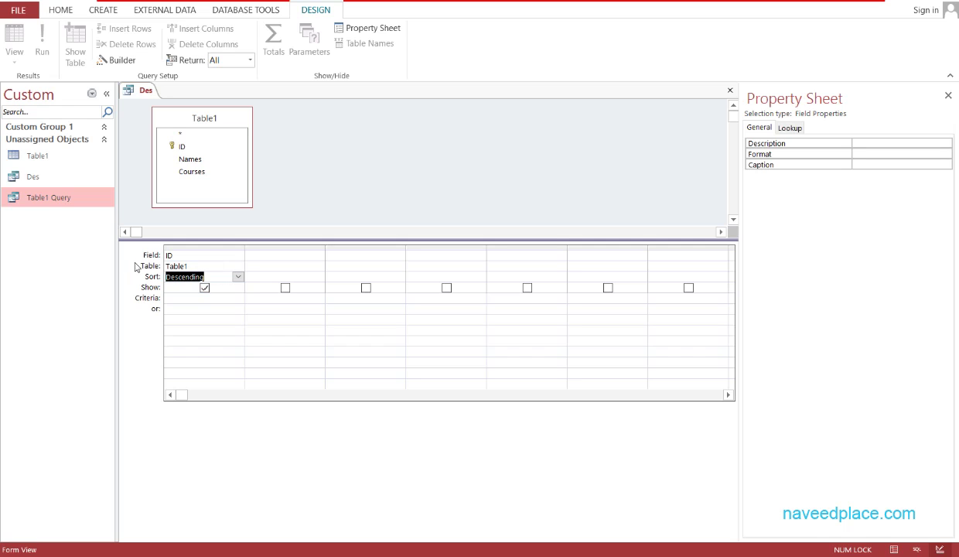
{"action": "left_click", "coordinate": [169, 296]}
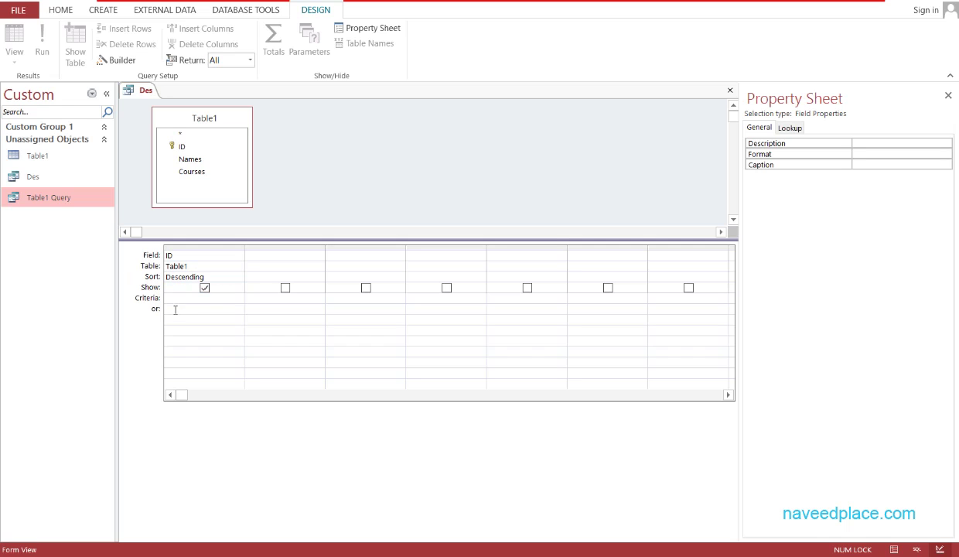
{"action": "left_click", "coordinate": [237, 255]}
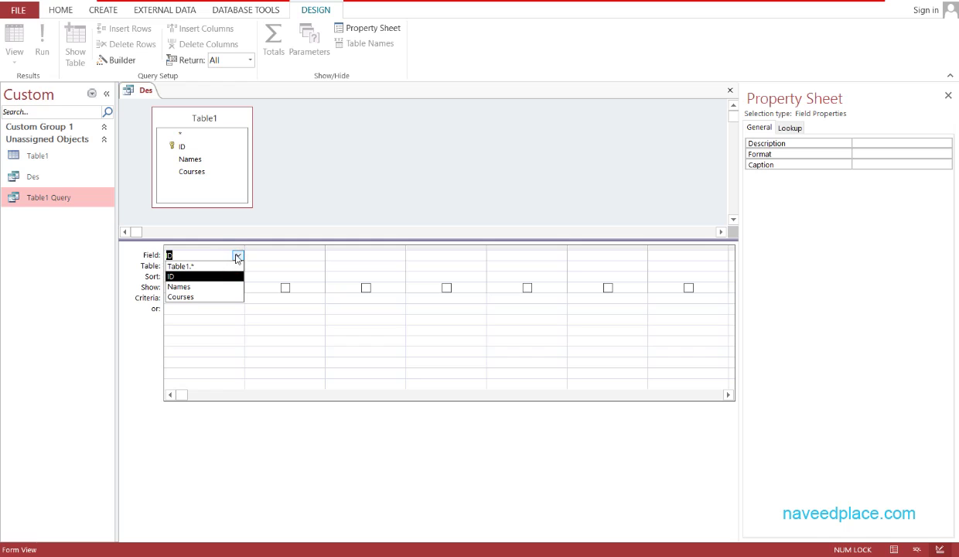
{"action": "left_click", "coordinate": [190, 287]}
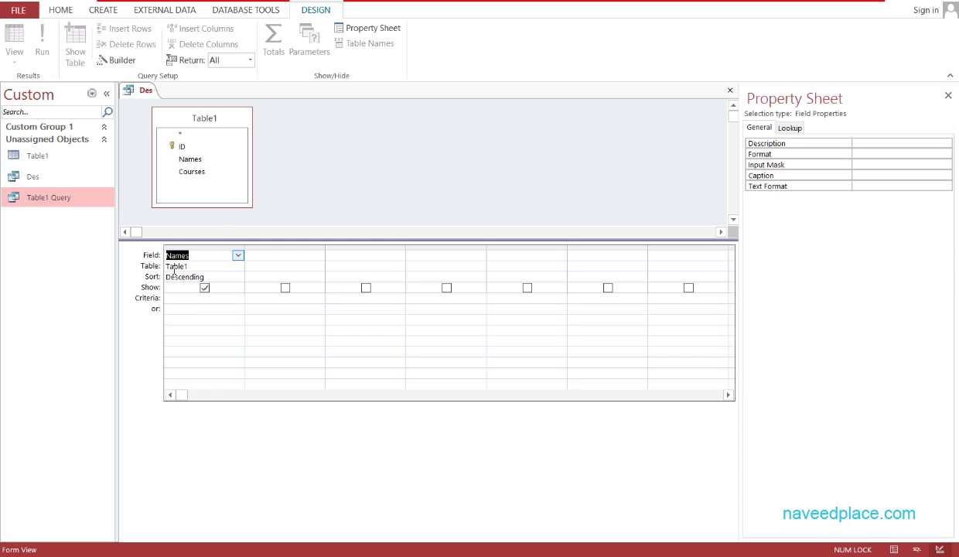
{"action": "left_click", "coordinate": [178, 295]}
{"action": "left_click_drag", "start_coordinate": [206, 256], "coordinate": [150, 255]}
{"action": "left_click", "coordinate": [237, 255]}
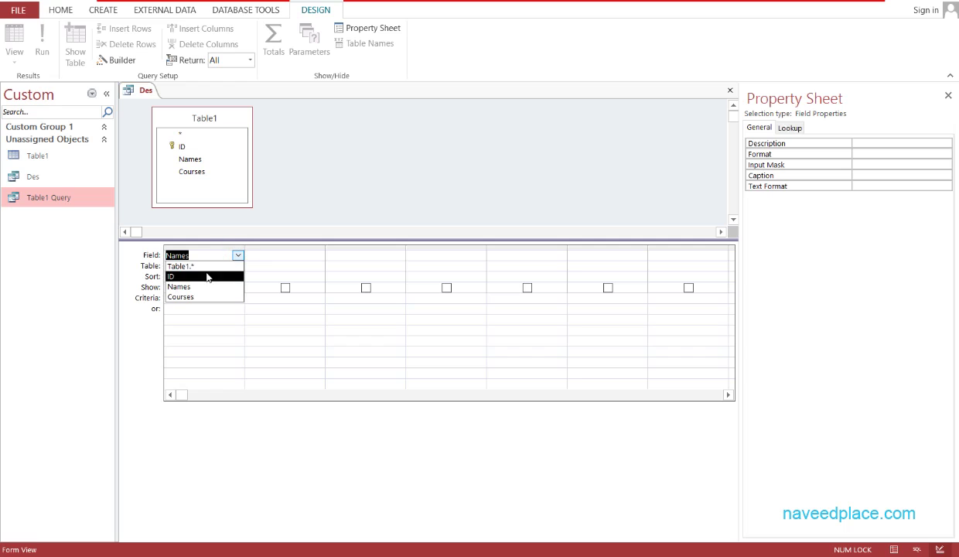
{"action": "left_click", "coordinate": [205, 272]}
{"action": "left_click", "coordinate": [204, 288]}
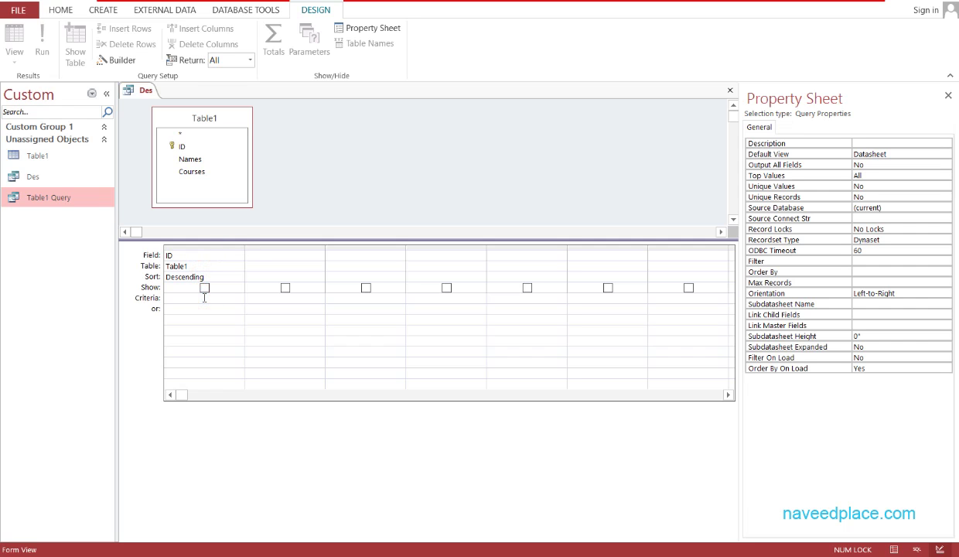
{"action": "left_click", "coordinate": [204, 287]}
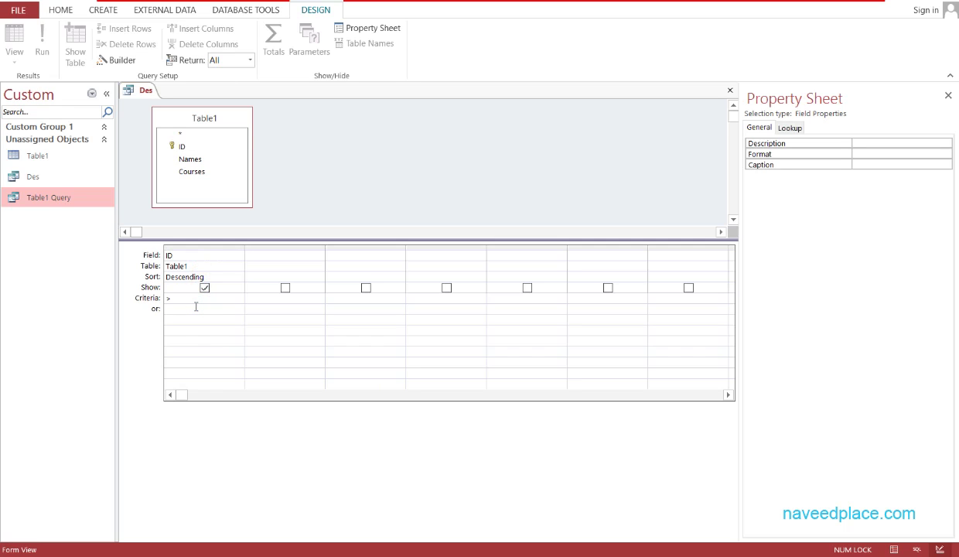
Set the ID criterion to =2, open Table1 Query for comparison, and display the Des results.
{"action": "type", "text": ">=2"}
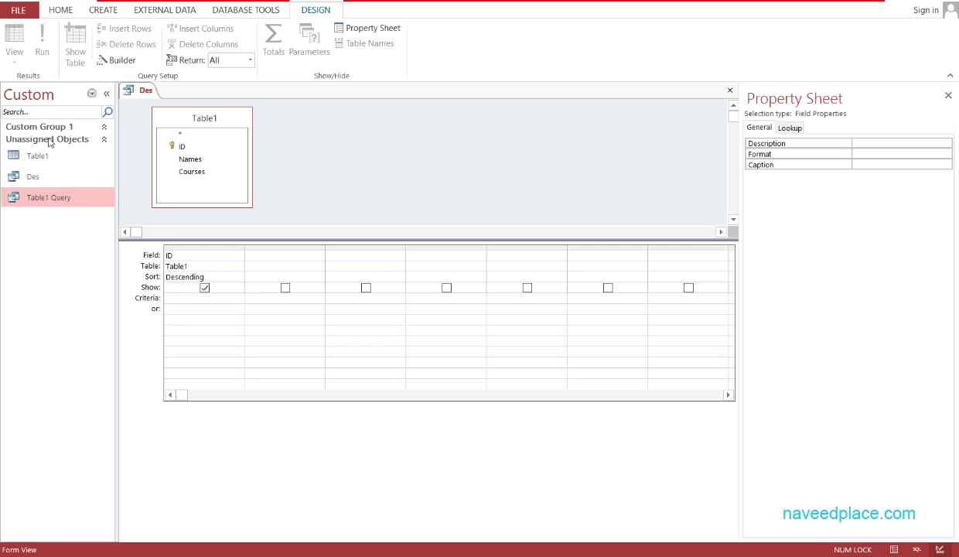
{"action": "double_click", "coordinate": [54, 199]}
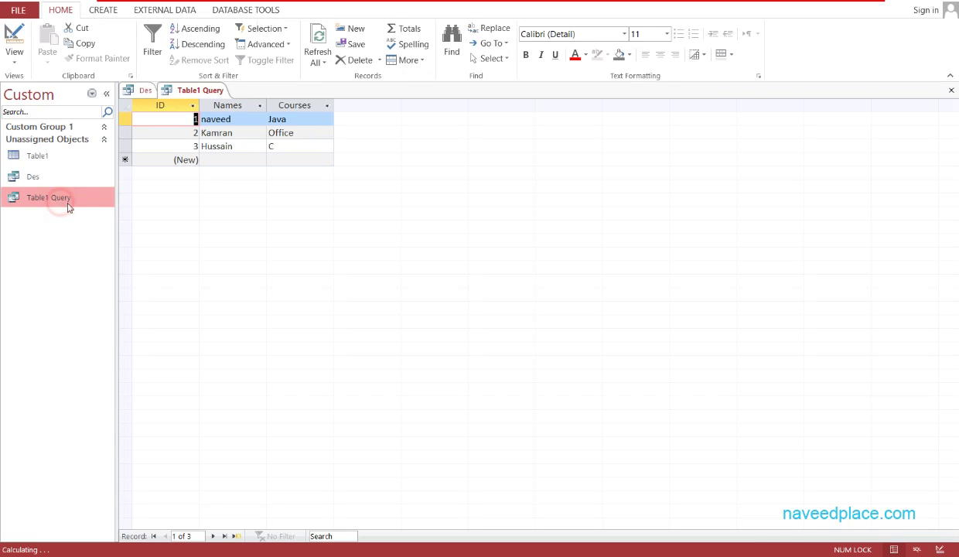
{"action": "double_click", "coordinate": [38, 177]}
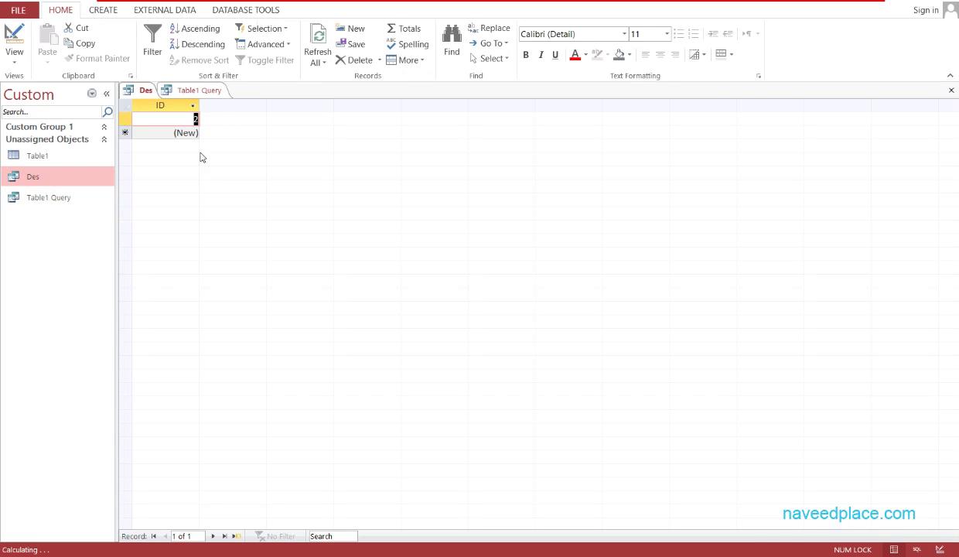
Reopen Des in design view and replace the ID criterion with an asterisk wildcard pattern for the first record's name.
{"action": "right_click", "coordinate": [139, 92]}
{"action": "right_click", "coordinate": [56, 184]}
{"action": "left_click", "coordinate": [76, 209]}
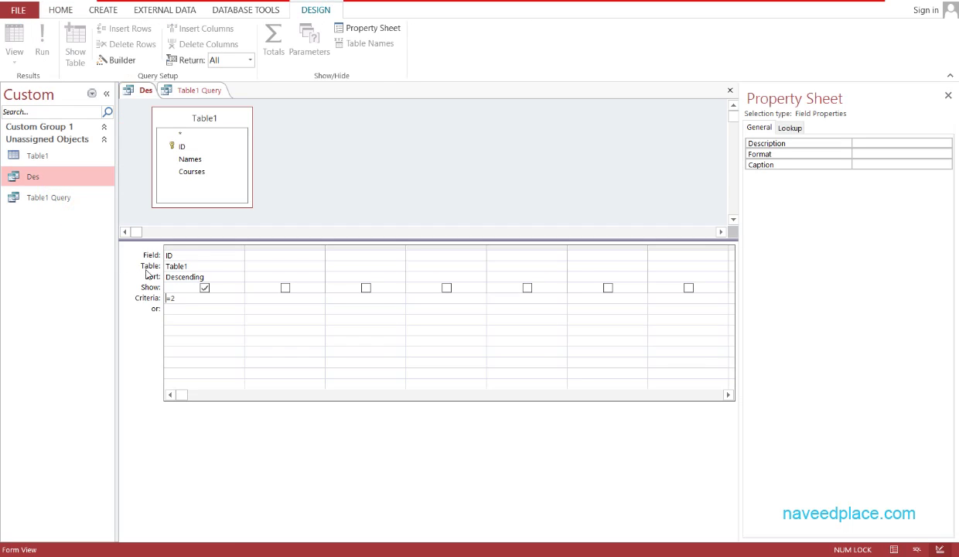
{"action": "left_click", "coordinate": [177, 293]}
{"action": "key", "text": "ctrl+z"}
{"action": "key", "text": "BackSpace"}
{"action": "type", "text": "*naveed*"}
Finish the Like wildcard criterion containing the first record's name in the ID column and display the Des results.
{"action": "right_click", "coordinate": [151, 279]}
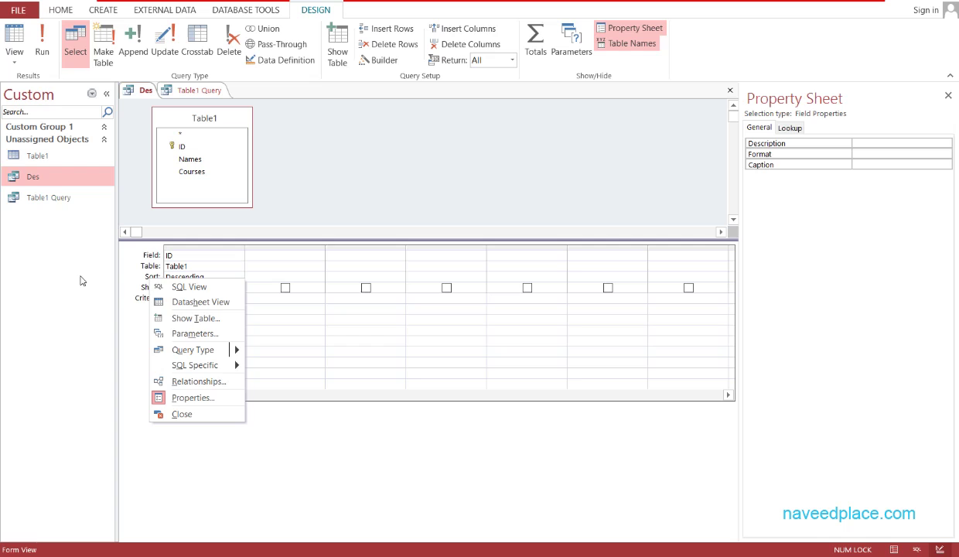
{"action": "left_click", "coordinate": [370, 294]}
{"action": "left_click", "coordinate": [202, 299]}
{"action": "left_click_drag", "start_coordinate": [221, 294], "coordinate": [158, 298]}
{"action": "left_click", "coordinate": [209, 333]}
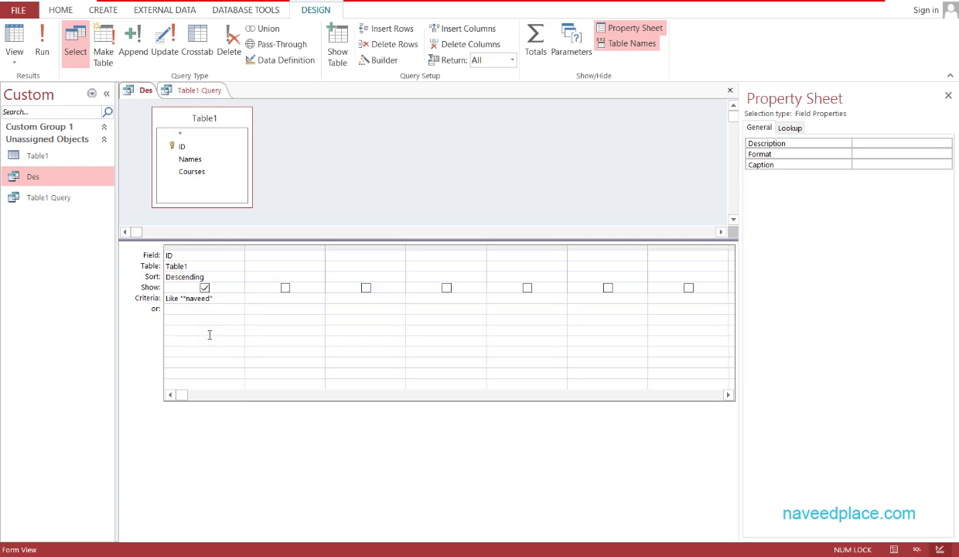
{"action": "double_click", "coordinate": [62, 175]}
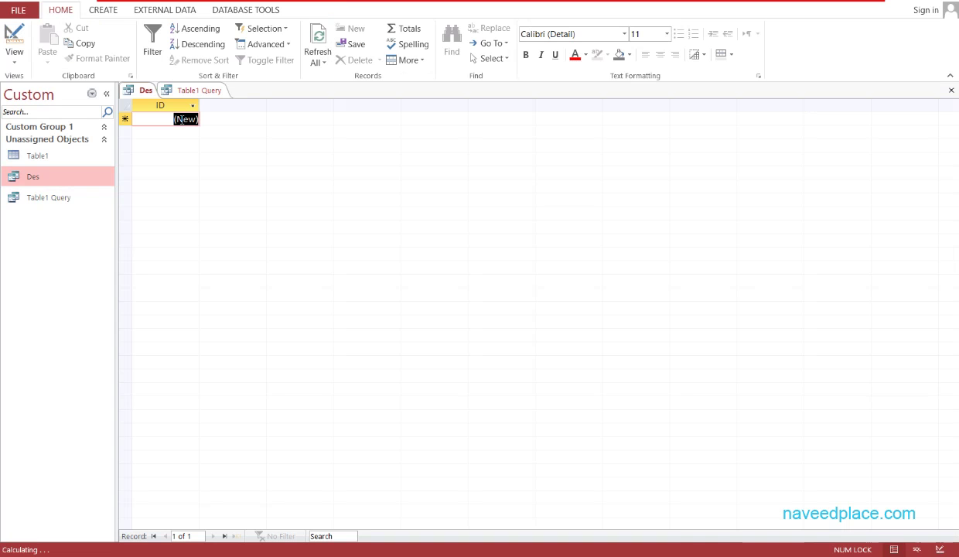
Reopen Des in design view, capitalize the name in the Like criterion, and display the query's results.
{"action": "right_click", "coordinate": [79, 178]}
{"action": "left_click", "coordinate": [97, 203]}
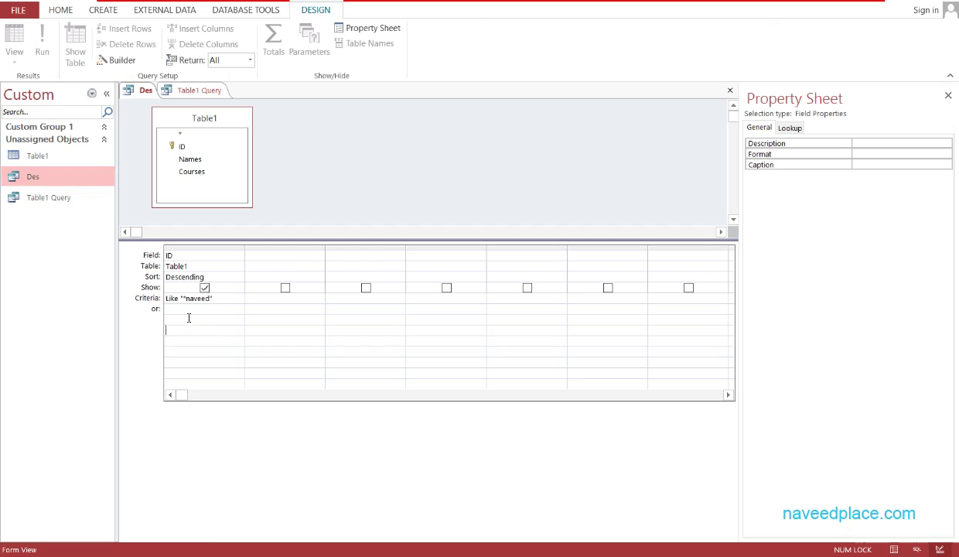
{"action": "key", "text": "BackSpace"}
{"action": "type", "text": "N"}
{"action": "double_click", "coordinate": [54, 174]}
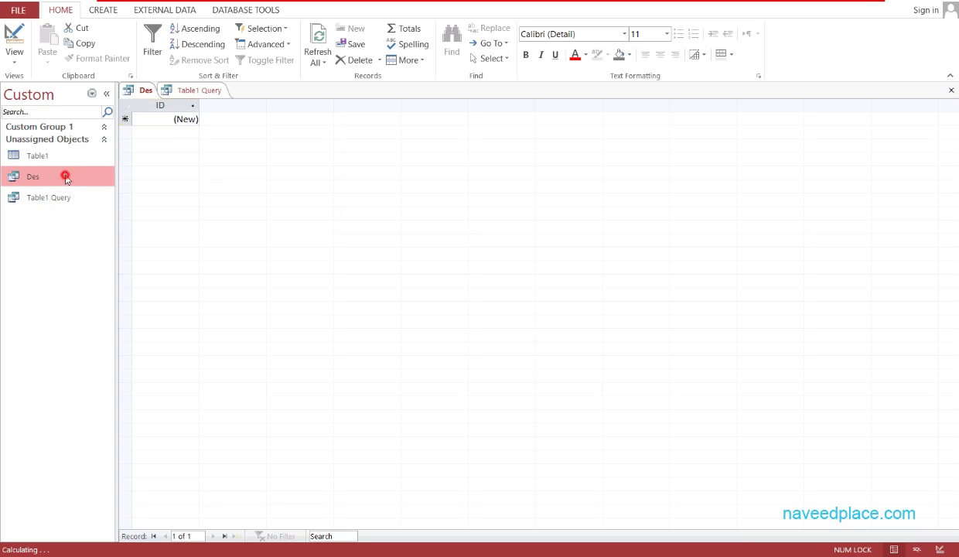
Compare the name in the Des criterion with the first entry in the Names column of Table1 Query.
{"action": "right_click", "coordinate": [86, 178]}
{"action": "left_click", "coordinate": [108, 206]}
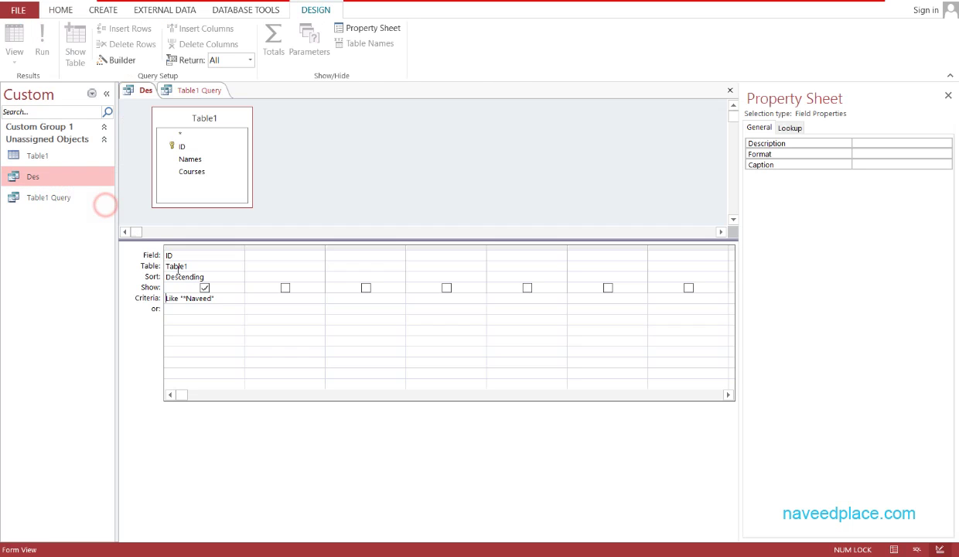
{"action": "left_click", "coordinate": [208, 304]}
{"action": "left_click", "coordinate": [182, 92]}
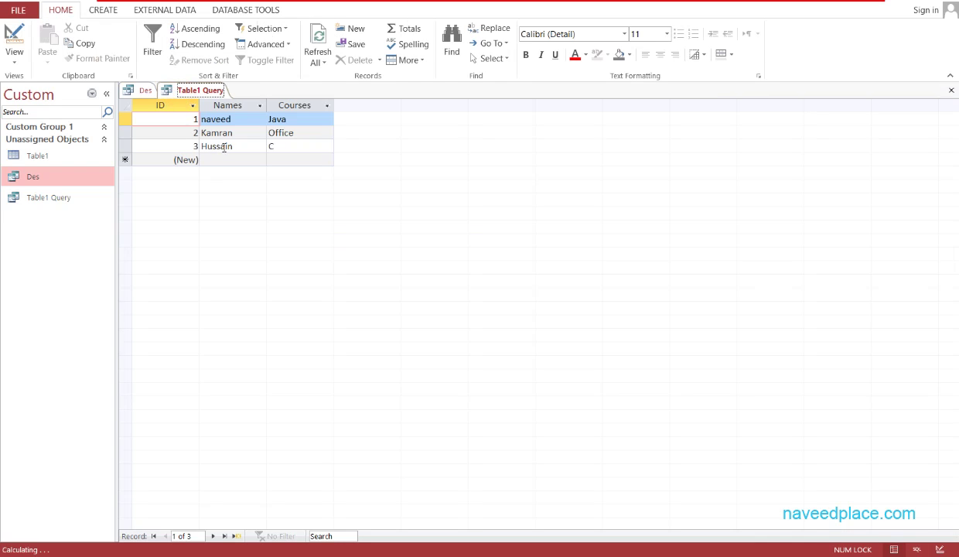
{"action": "double_click", "coordinate": [232, 120]}
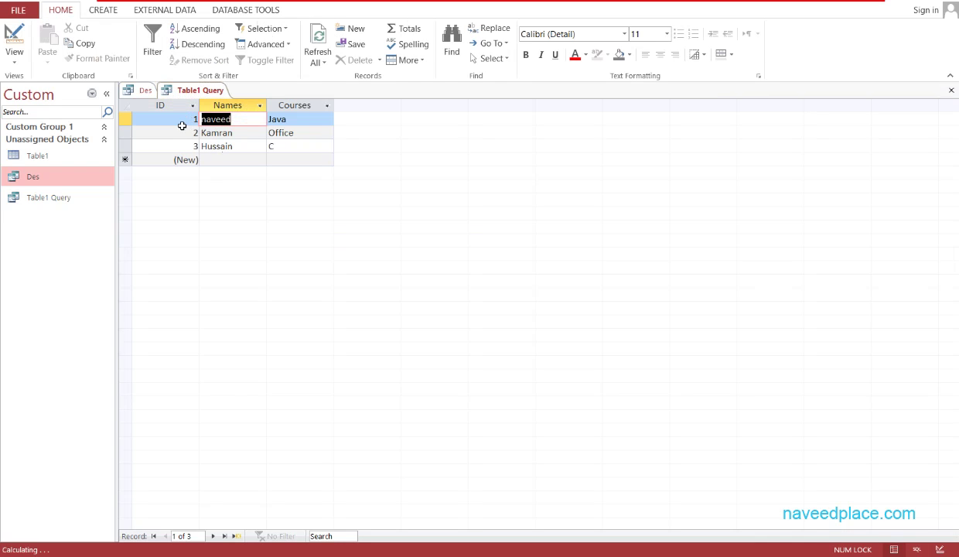
{"action": "left_click", "coordinate": [140, 95]}
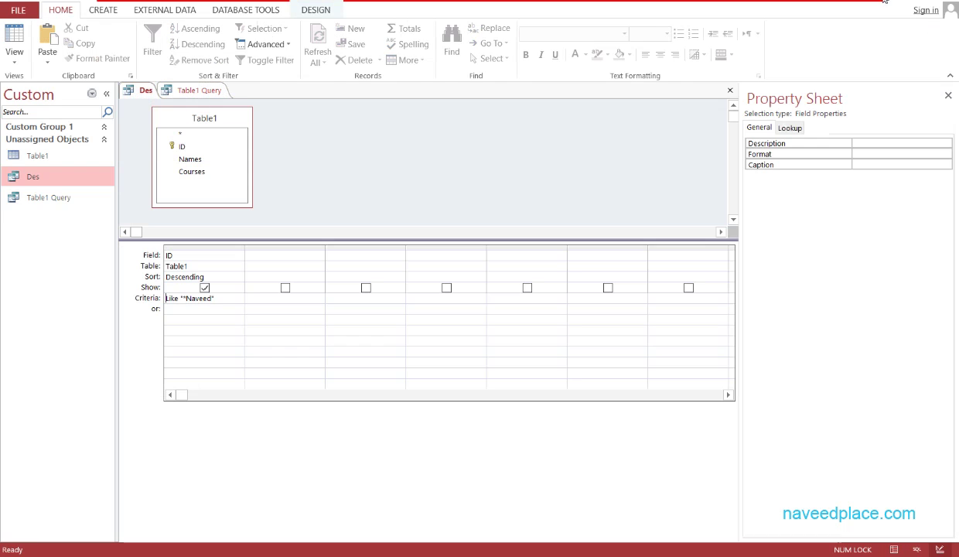
Change the criterion's name back to lowercase, switch the query field to Names, and display the Des results.
{"action": "left_click", "coordinate": [210, 295]}
{"action": "left_click", "coordinate": [203, 289]}
{"action": "left_click", "coordinate": [201, 257]}
{"action": "left_click", "coordinate": [237, 255]}
{"action": "left_click", "coordinate": [205, 288]}
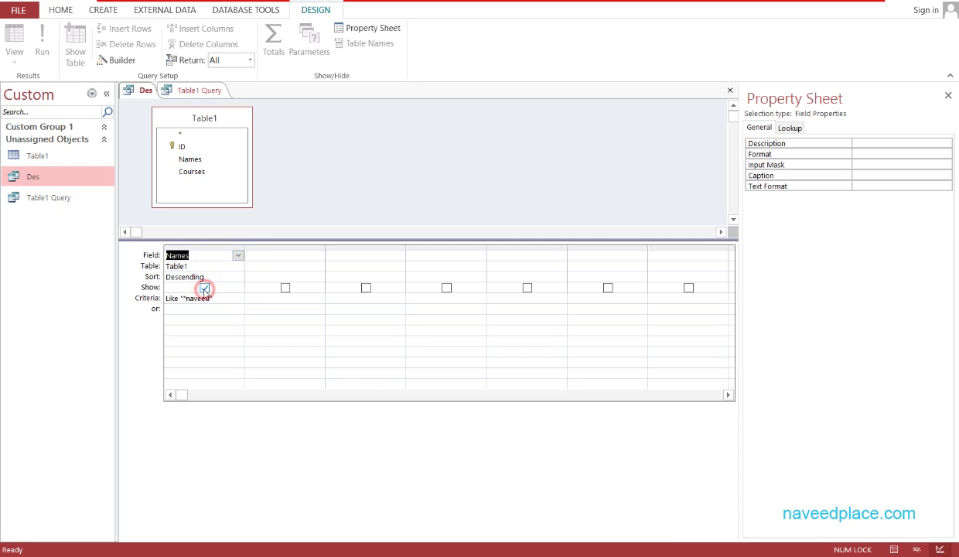
{"action": "left_click", "coordinate": [58, 155]}
{"action": "double_click", "coordinate": [42, 178]}
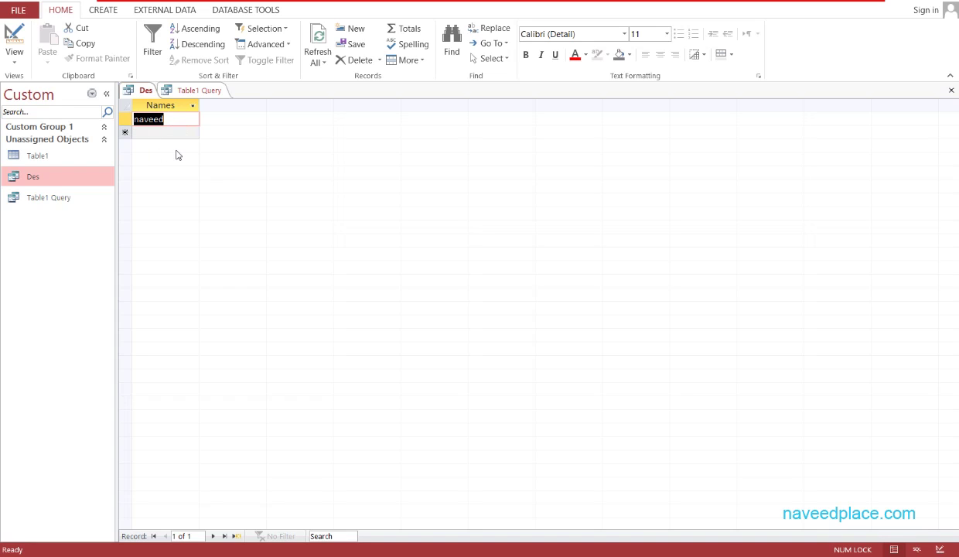
Examine the Like criterion of Des in design view, and display the query's results again.
{"action": "right_click", "coordinate": [140, 91]}
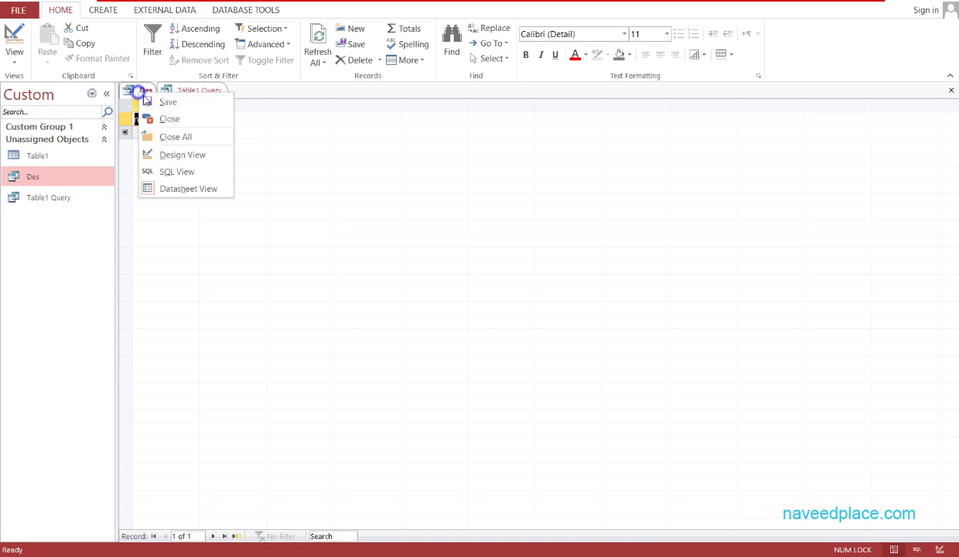
{"action": "right_click", "coordinate": [68, 183]}
{"action": "left_click", "coordinate": [89, 209]}
{"action": "left_click", "coordinate": [179, 291]}
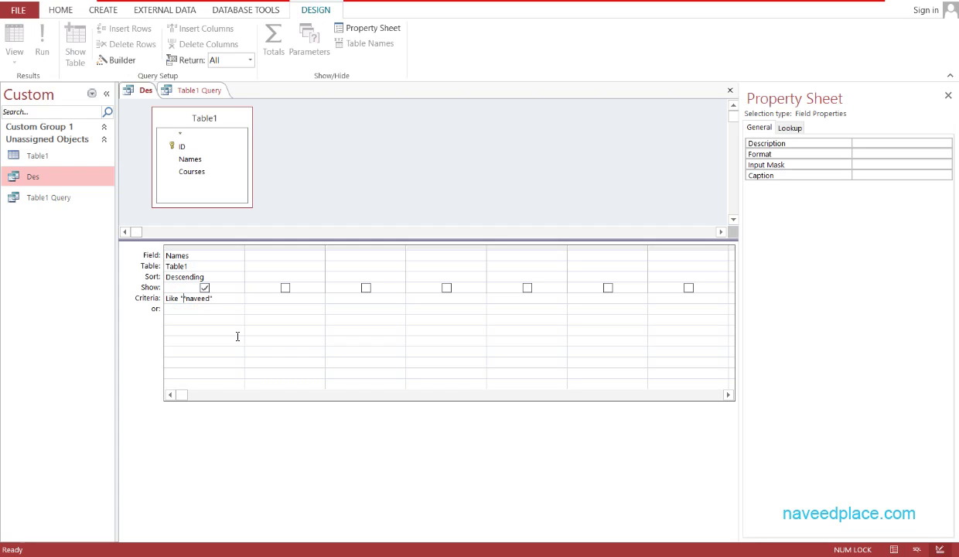
{"action": "right_click", "coordinate": [68, 180]}
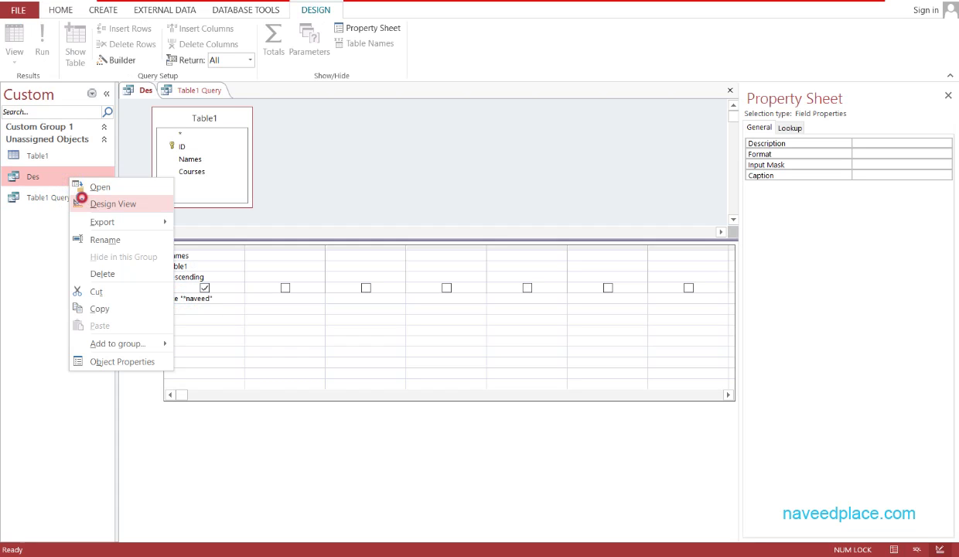
{"action": "left_click", "coordinate": [108, 204]}
{"action": "double_click", "coordinate": [73, 177]}
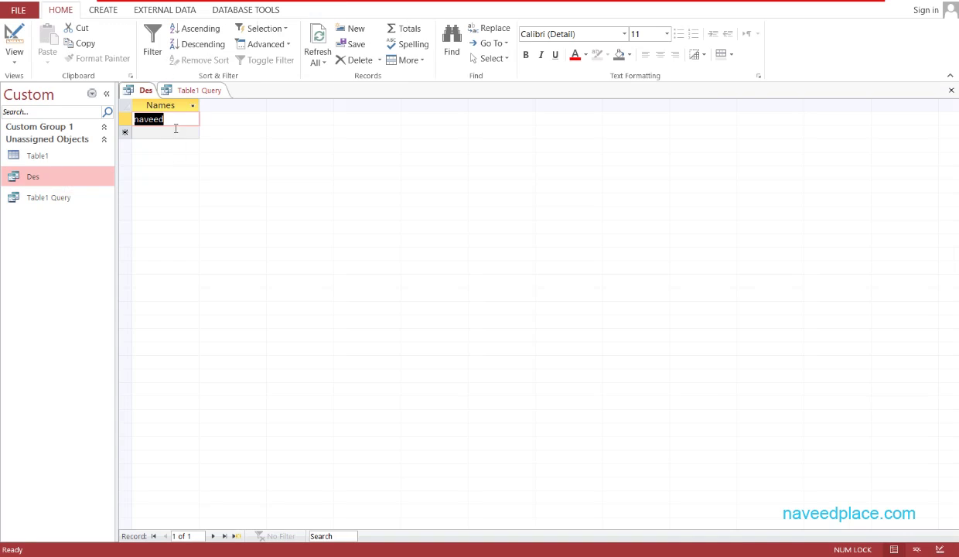
{"action": "left_click", "coordinate": [183, 118]}
{"action": "left_click", "coordinate": [109, 10]}
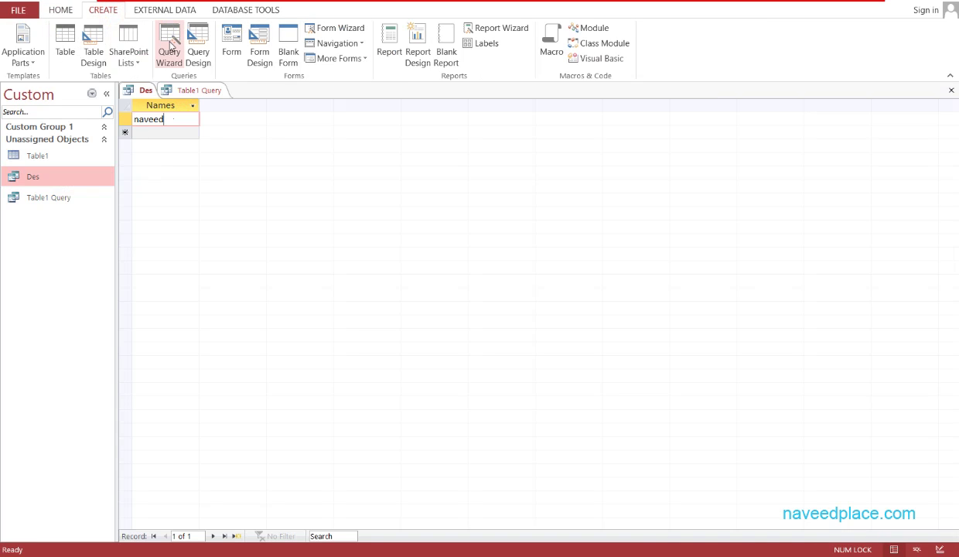